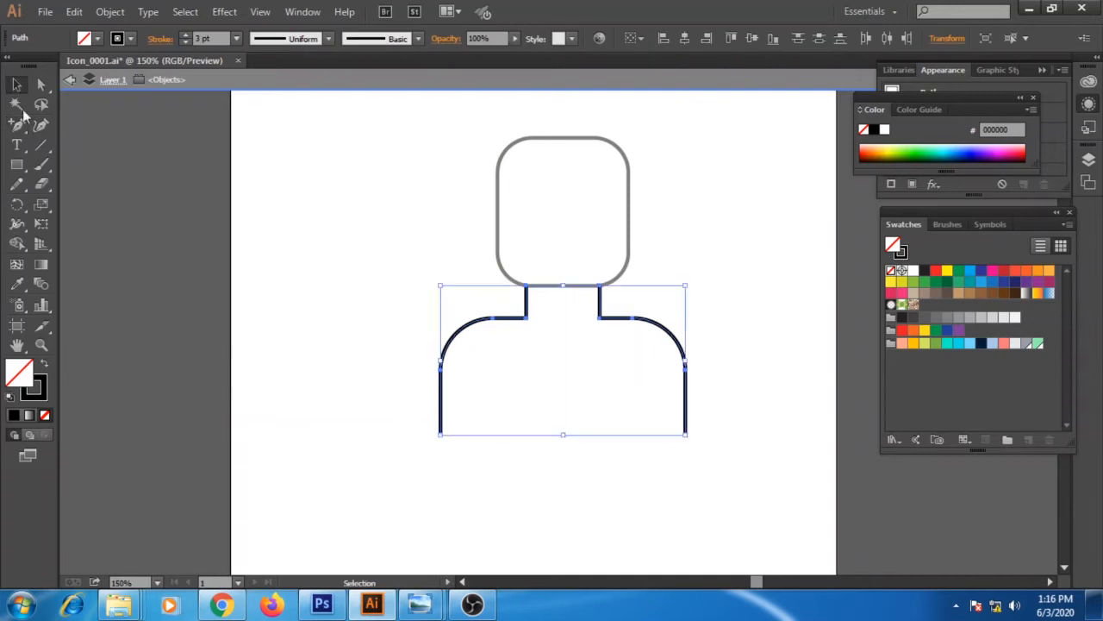
Step: Exit isolation mode and group the left and right neck-and-shoulder outlines
double_click(264, 326)
double_click(486, 320)
double_click(614, 321)
left_click(610, 319)
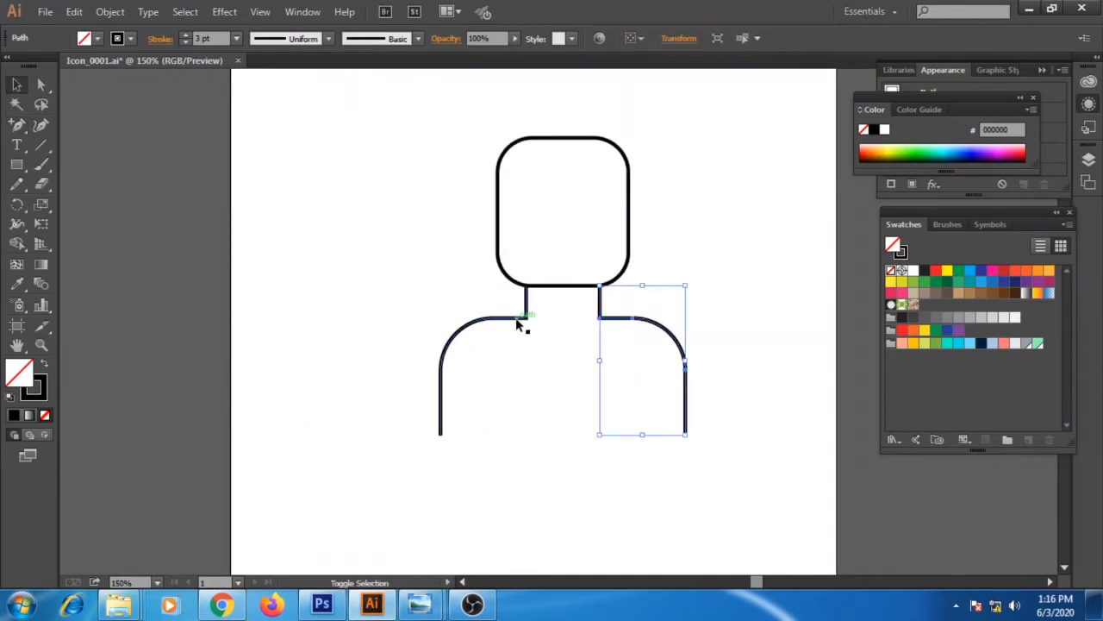
left_click(518, 318, "shift")
key("ctrl+g")
left_click(617, 384)
Step: Draw a short vertical arm line with the Pen tool in the lower left of the torso, ending level with the shoulder outline
left_click_drag(17, 127, 82, 127)
left_click(490, 382)
left_click(674, 320)
left_click(490, 382)
left_click(492, 434)
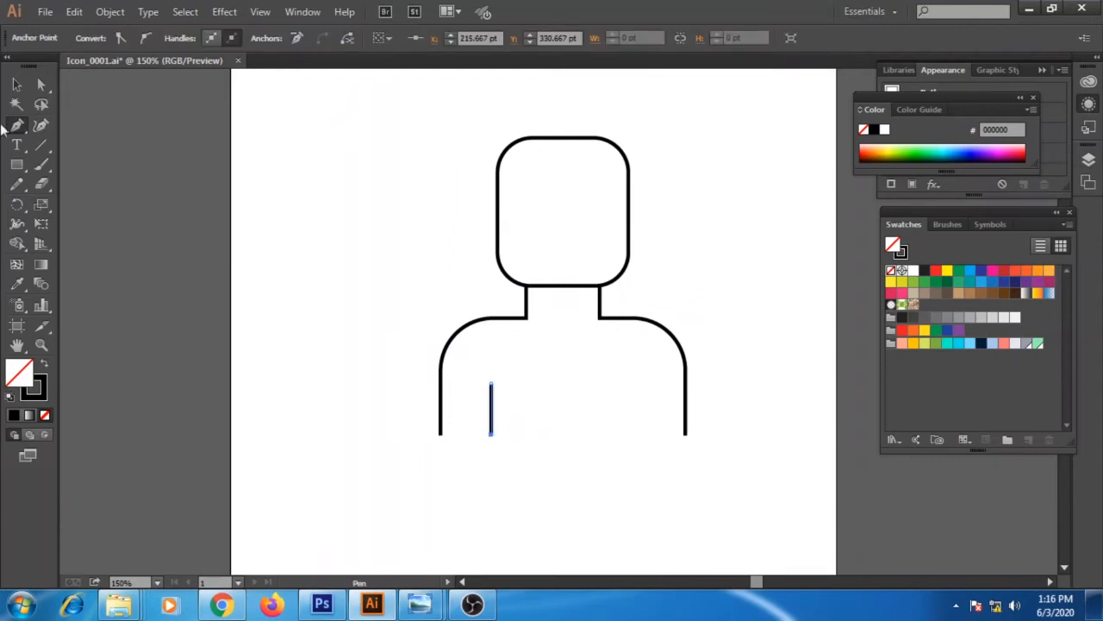
Step: Align the arm line with the body's left edge and offset it inward to mark the inner side of the left arm
key("v")
left_click(524, 420)
left_click(491, 417)
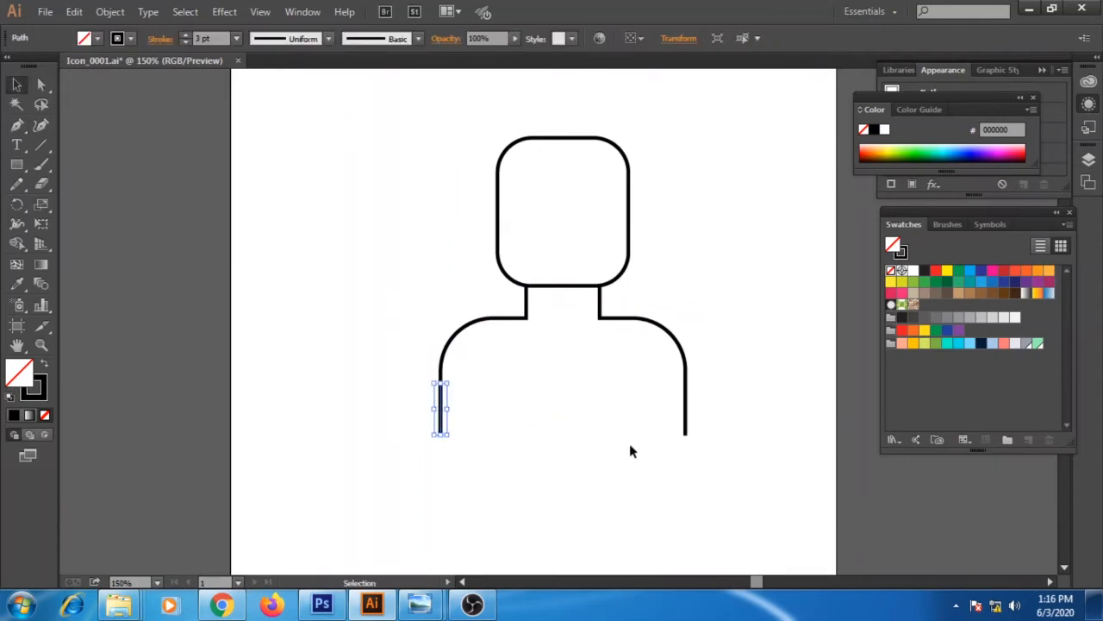
key("shift+Right")
key("shift+Right")
key("shift+Right")
key("shift+Right")
Step: Duplicate the arm line in place and move the copy to the matching position inside the body's right edge
key("ctrl+c")
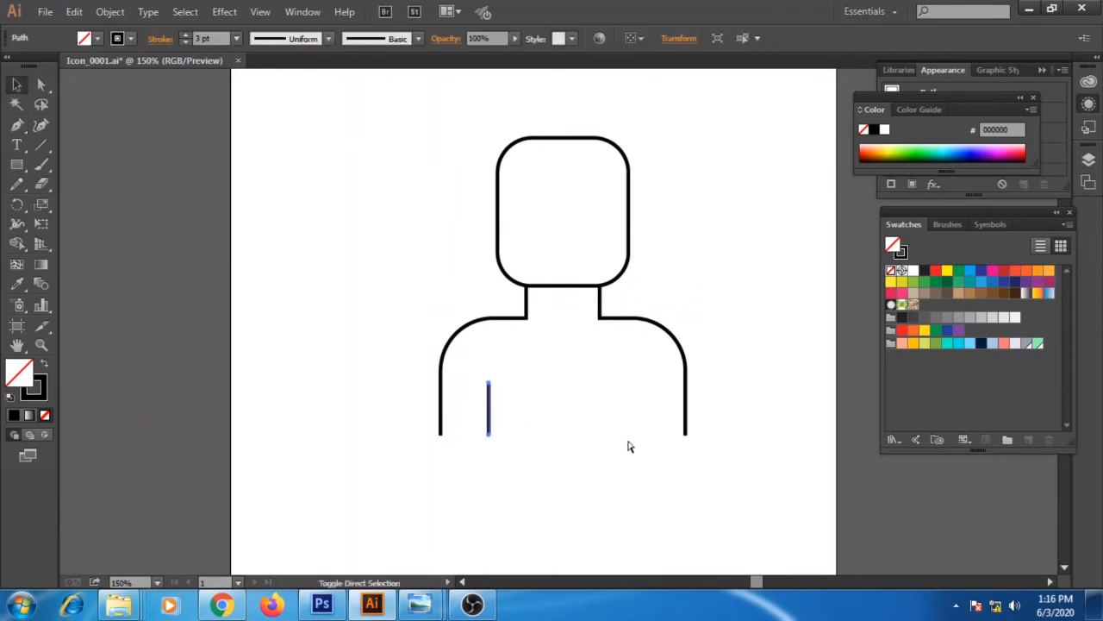
key("ctrl+f")
key("shift+Right")
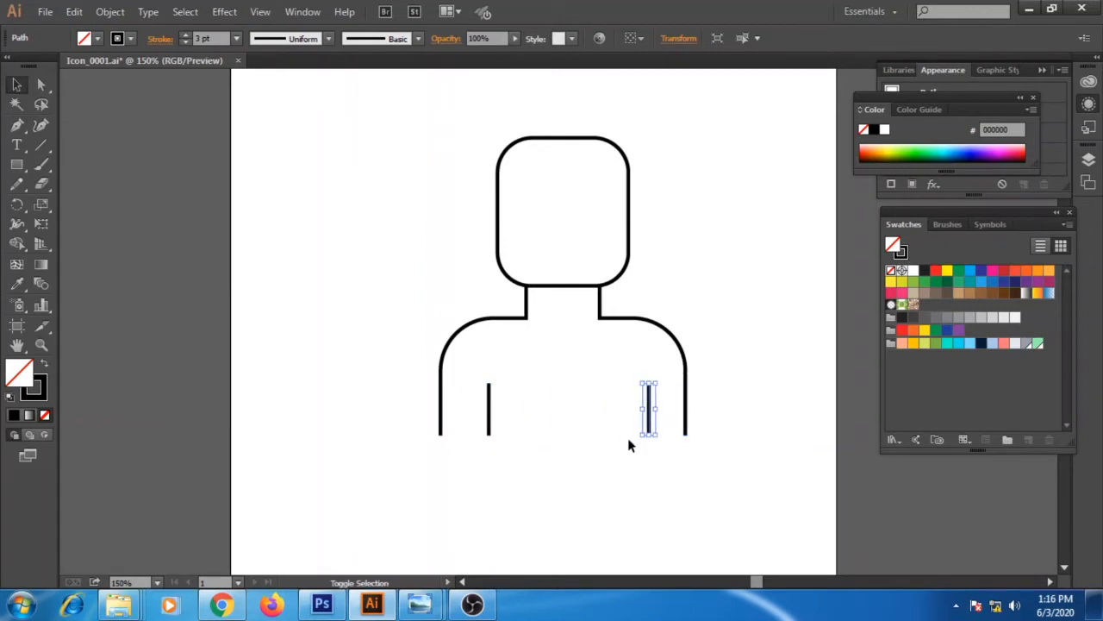
key("shift+Left")
left_click(630, 452)
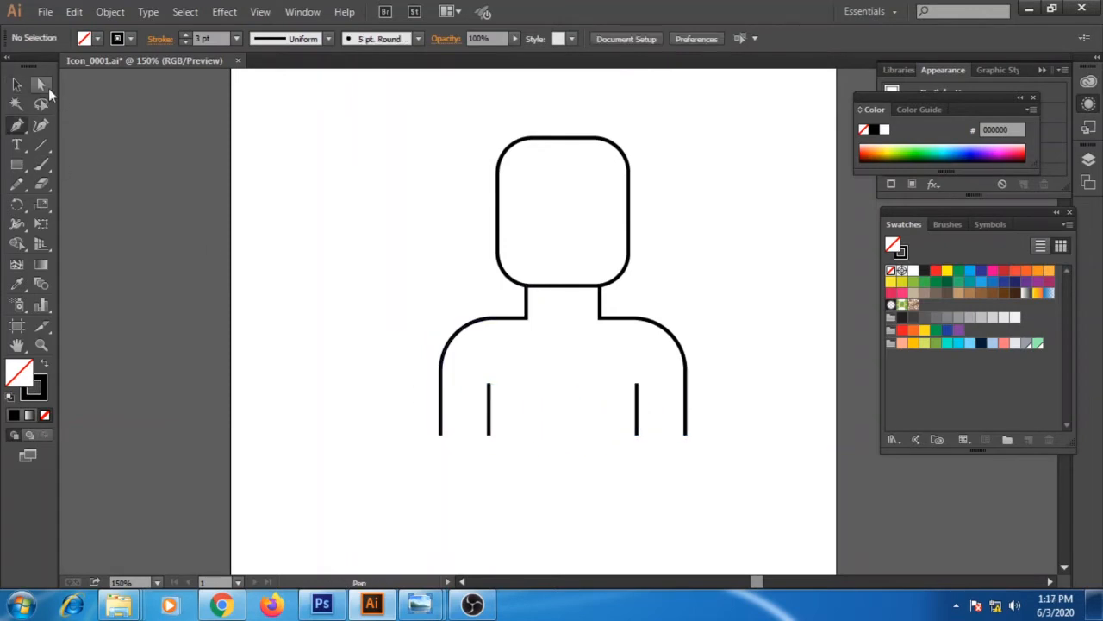
Step: Round both corners where the neck meets the shoulders with a small radius
left_click(47, 88)
left_click(526, 318)
left_click(600, 318, "shift")
left_click_drag(611, 308, 624, 298)
left_click(649, 312)
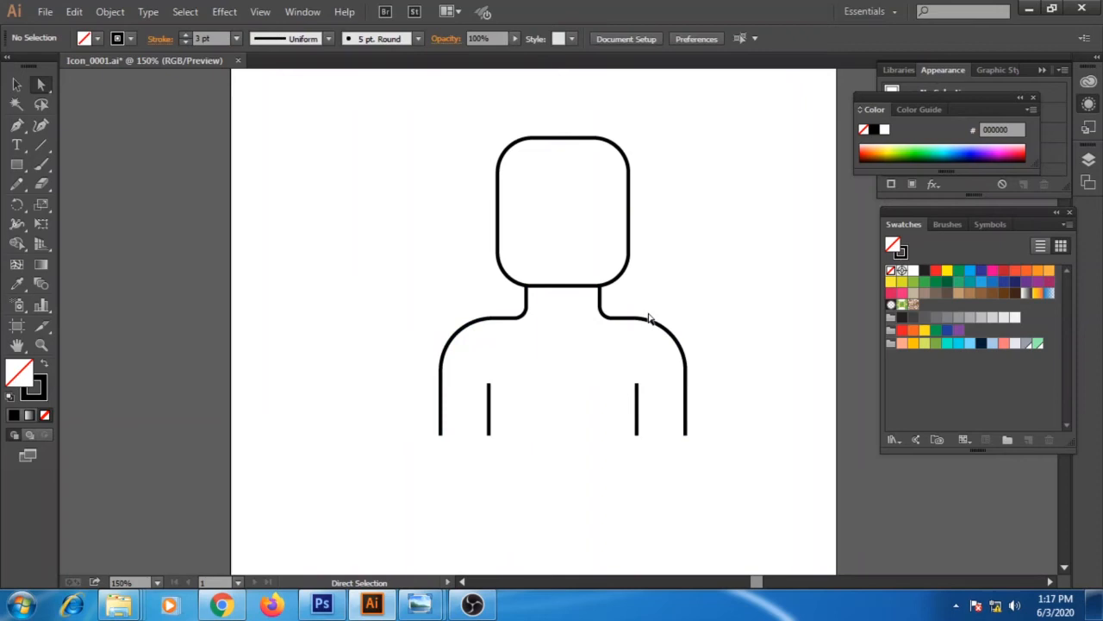
Step: Draw the left shirt collar flap as a closed four-point Pen shape from the neck base to the chest centre
left_click(520, 317)
left_click(562, 333)
left_click(536, 360)
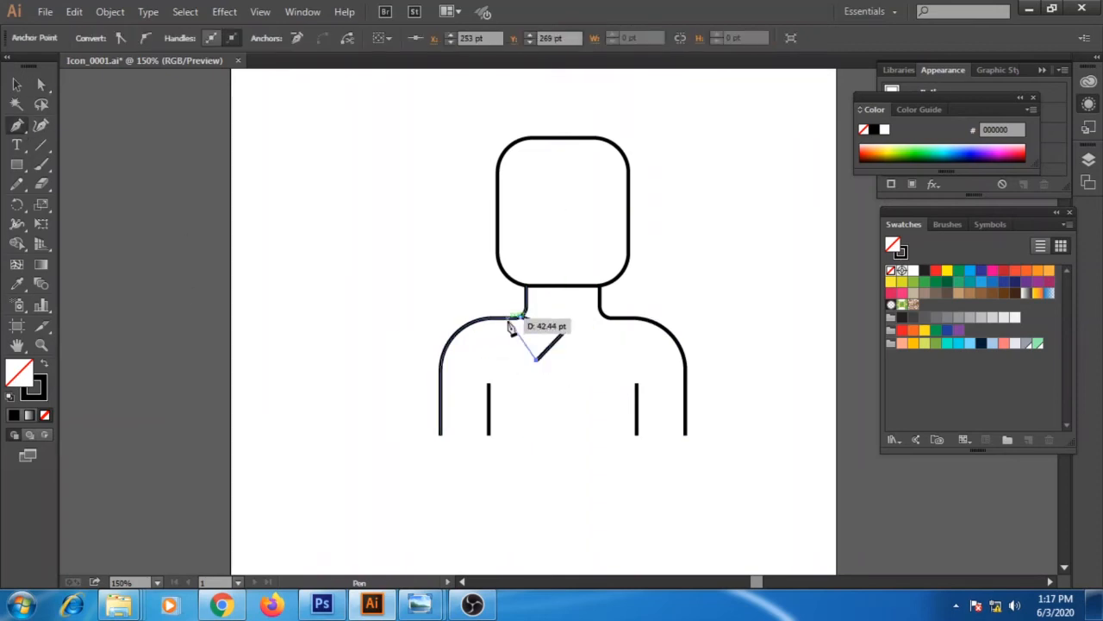
left_click(506, 318)
left_click(362, 258)
Step: Set the stroke corners of all the artwork to round join
key("ctrl+a")
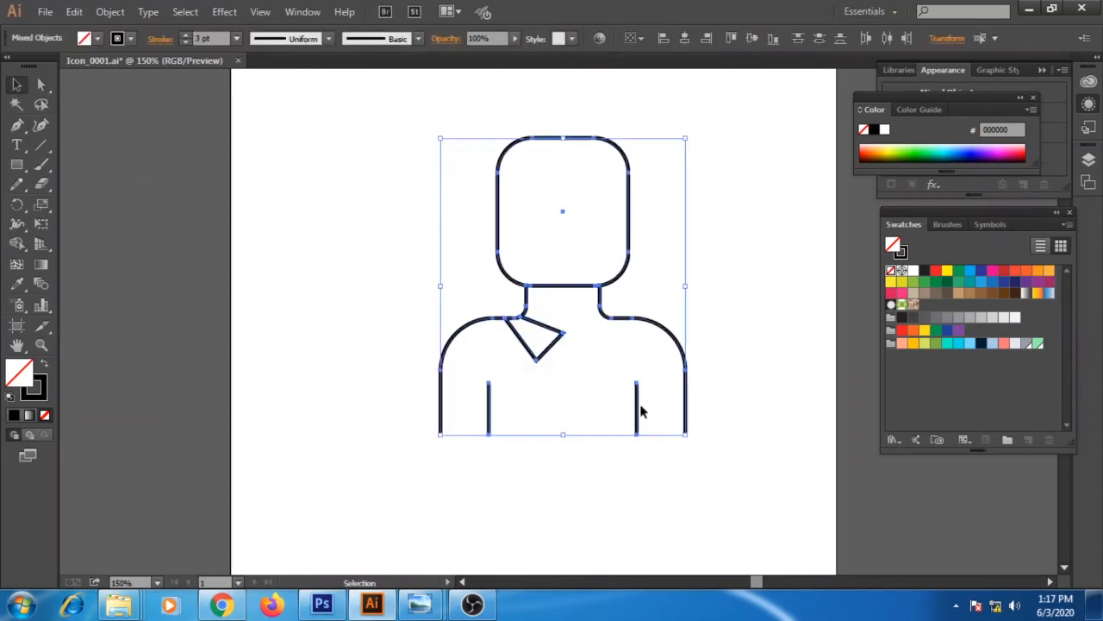
left_click(161, 39)
left_click(85, 101)
left_click(366, 282)
Step: Duplicate the left collar flap in place and reflect the copy left to right
left_click(555, 337)
key("ctrl+c")
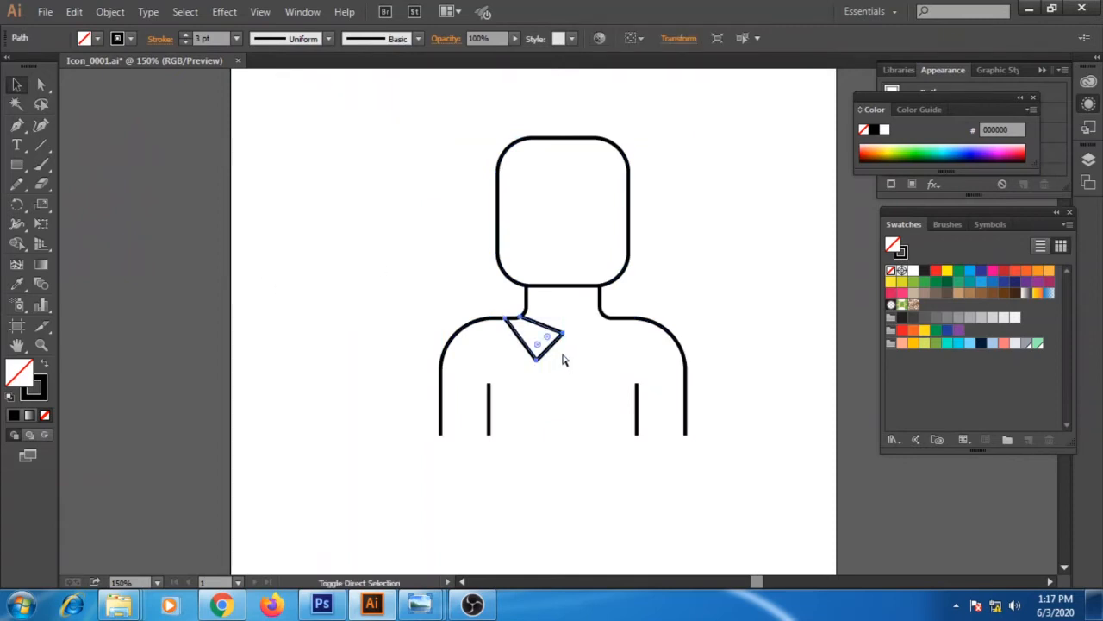
key("ctrl+shift+v")
right_click(558, 342)
mouse_move(608, 297)
left_click(471, 361)
left_click(555, 403)
Step: Move the mirrored collar flap to the right until the inner points of both flaps meet at the chest centre
key("shift+Right")
key("shift+Right")
key("shift+Right")
key("shift+Right")
key("shift+Right")
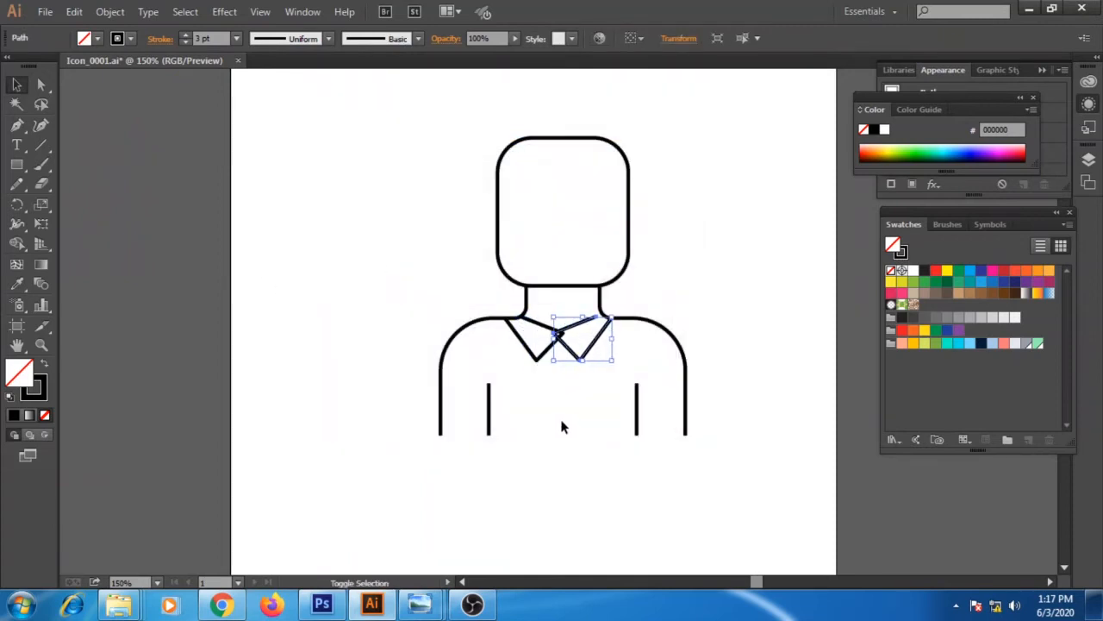
left_click(733, 305)
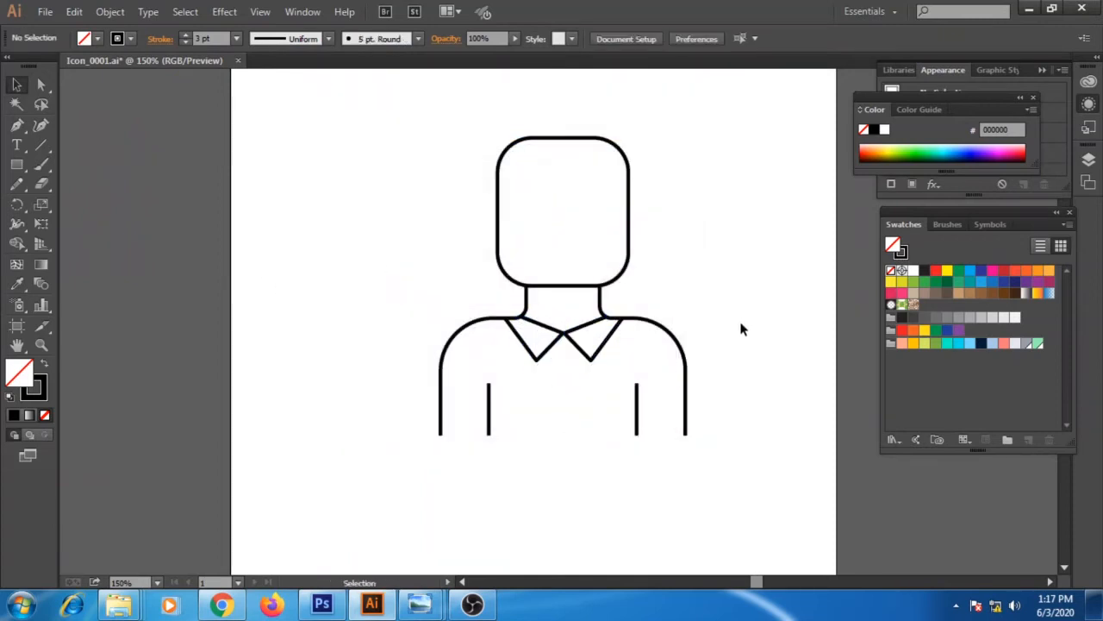
Step: Group the two collar flaps
left_click_drag(516, 345, 514, 344)
key("ctrl+g")
left_click_drag(755, 463, 330, 238)
left_click(624, 357)
left_click(605, 342)
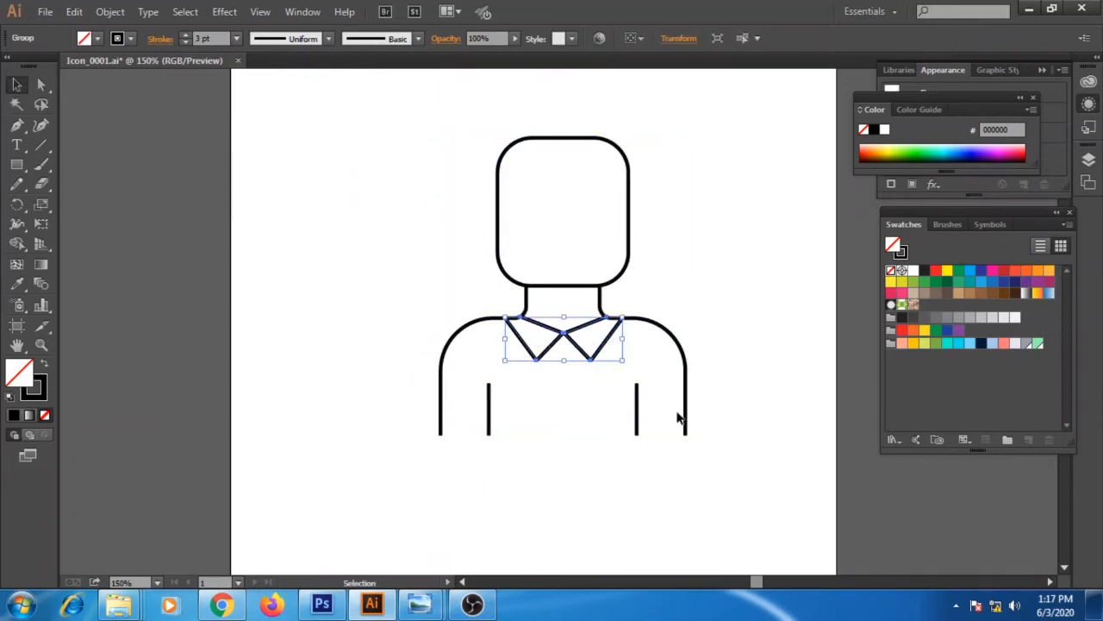
Step: Group the two vertical arm lines inside the torso
left_click(637, 419, "shift")
left_click(503, 423)
left_click(489, 420)
left_click(637, 413, "shift")
key("ctrl+g")
left_click(608, 359)
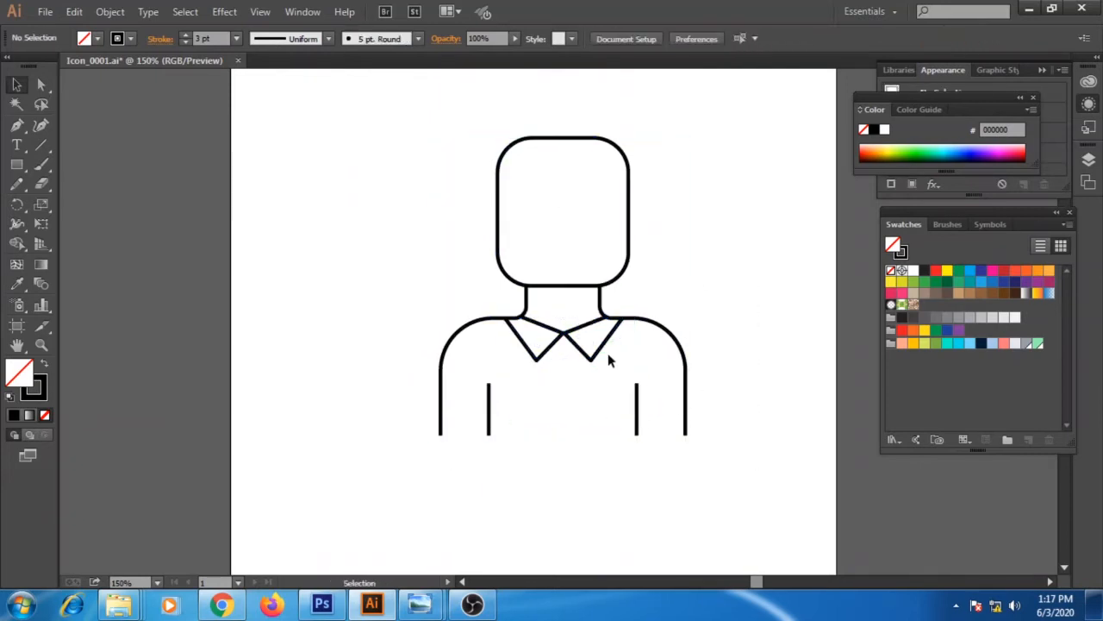
Step: Centre the head, body, collar and arm lines horizontally on each other
left_click(605, 344)
left_click(686, 356)
left_click_drag(377, 213, 730, 478)
left_click(690, 39)
left_click(706, 254)
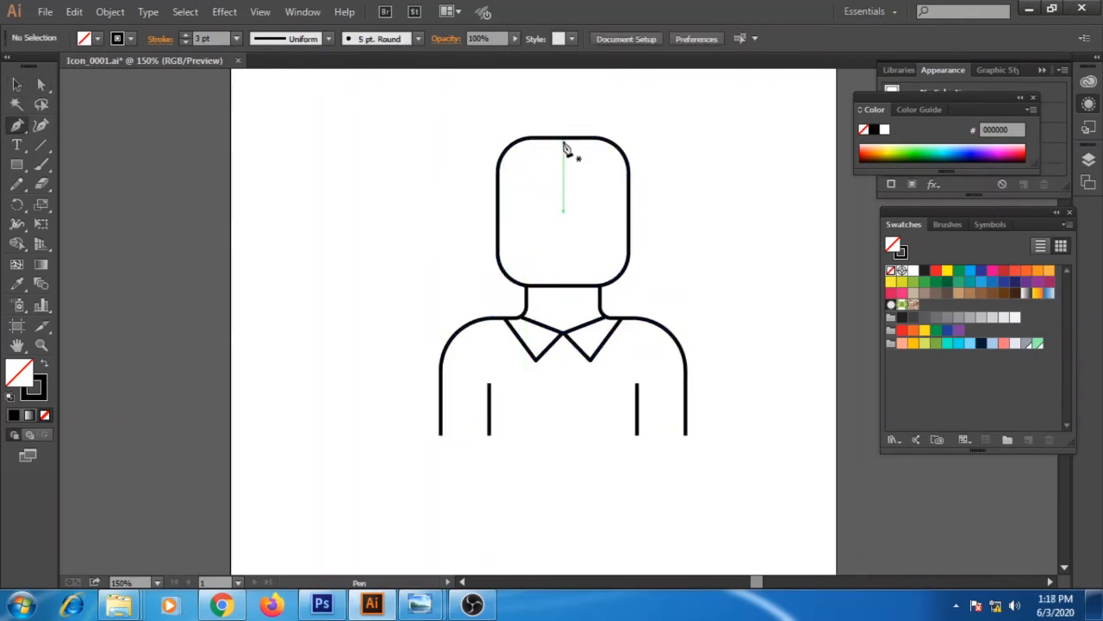
Step: Draw a side-parted hairline with two Pen curves running from a peak on the forehead to each side of the head
left_click(533, 171)
left_click_drag(629, 193, 662, 196)
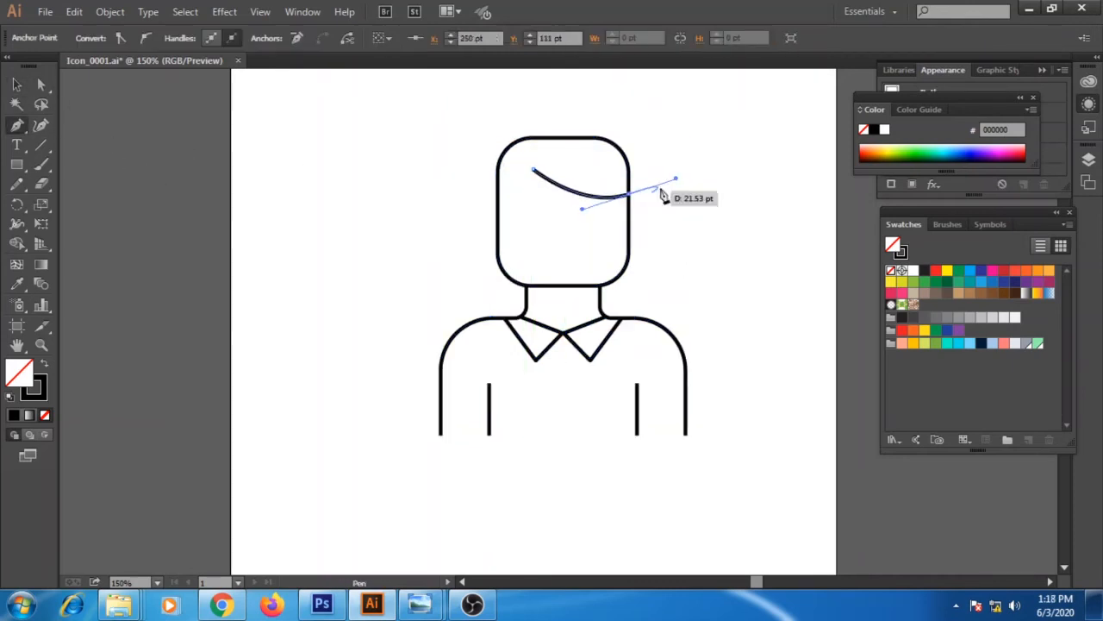
left_click(534, 170)
left_click_drag(498, 197, 464, 200)
left_click(16, 85)
left_click(589, 226)
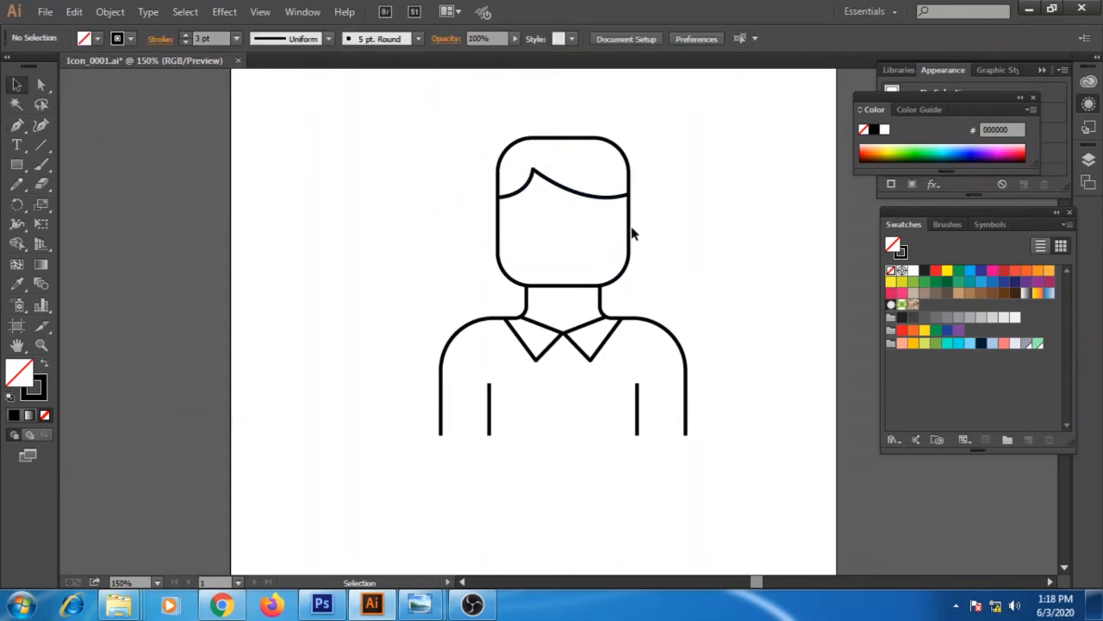
Step: Duplicate the head outline to the right of the figure and delete the copy's left half
left_click_drag(631, 226, 804, 227, "alt")
key("a")
left_click_drag(652, 130, 733, 291)
key("Delete")
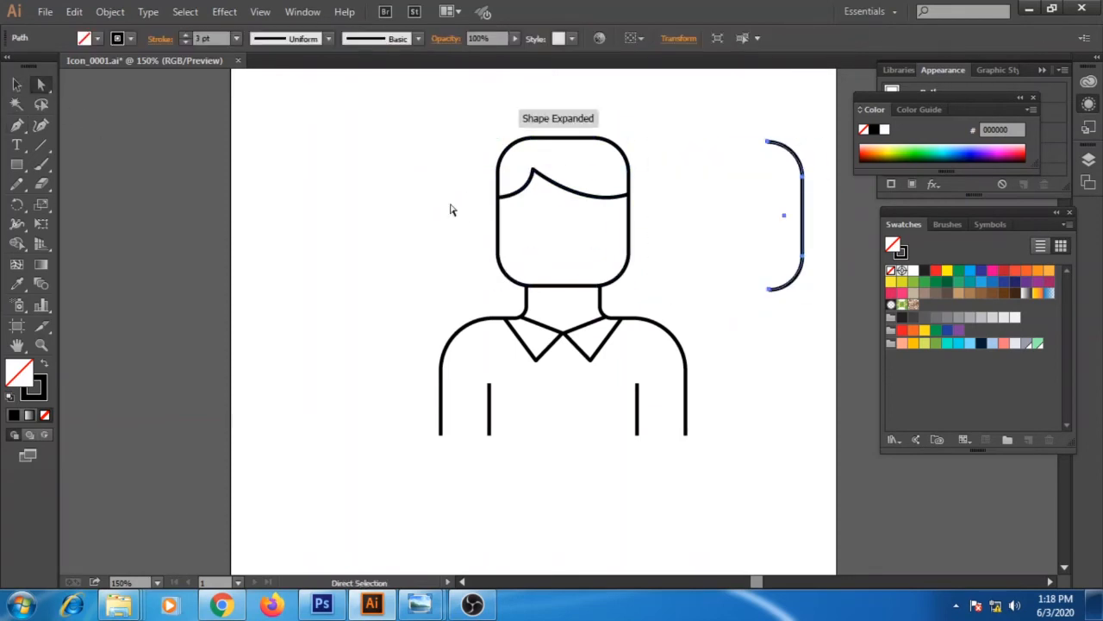
Step: Shrink the half outline to ear size and attach it to the right edge of the head below the hairline
left_click(791, 207)
left_click_drag(773, 221, 689, 236)
left_click(796, 221)
key("ctrl+plus")
key("ctrl+plus")
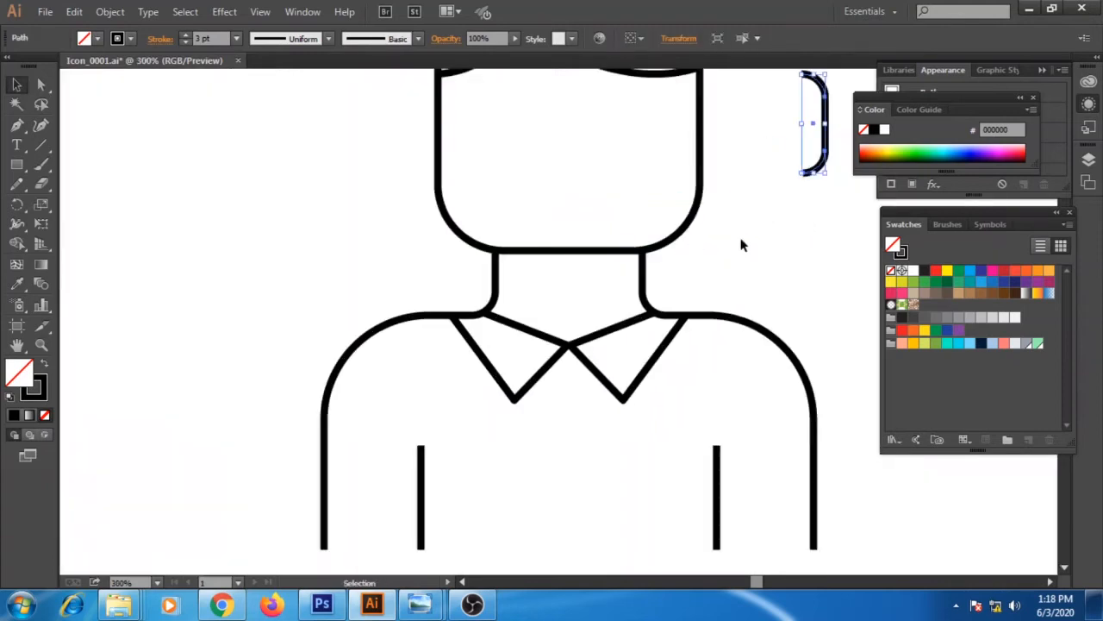
left_click_drag(789, 186, 675, 257)
left_click_drag(707, 178, 609, 193)
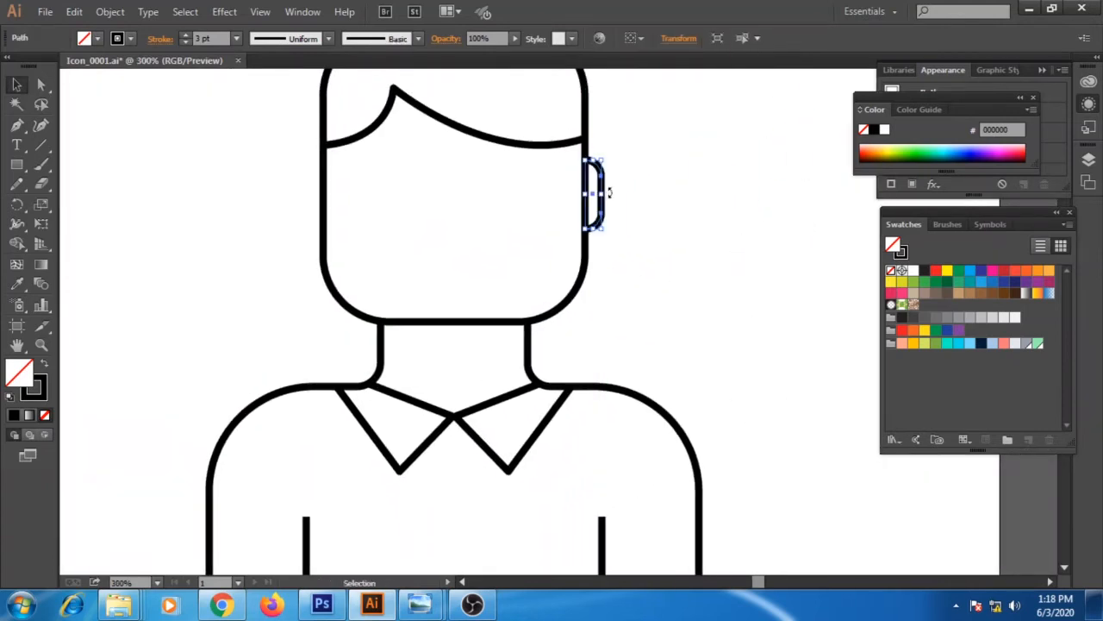
left_click(681, 269)
Step: Duplicate the right ear, reflect the copy left to right and place it on the left edge of the head
key("ctrl+minus")
key("ctrl+minus")
left_click(645, 294)
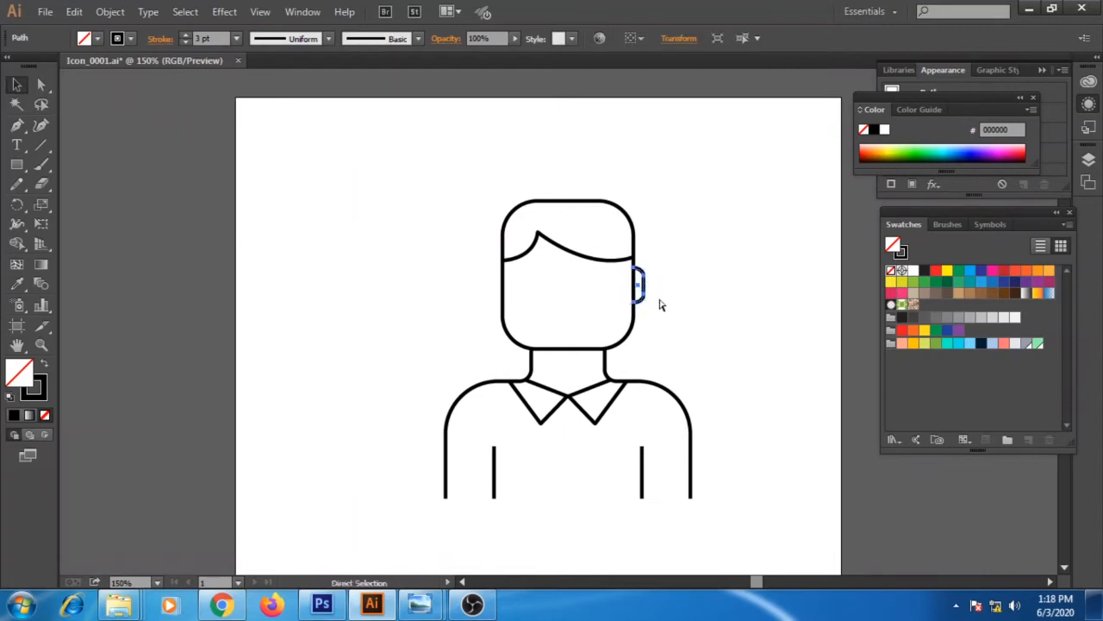
right_click(642, 293)
mouse_move(702, 508)
left_click(443, 421)
left_click(557, 399)
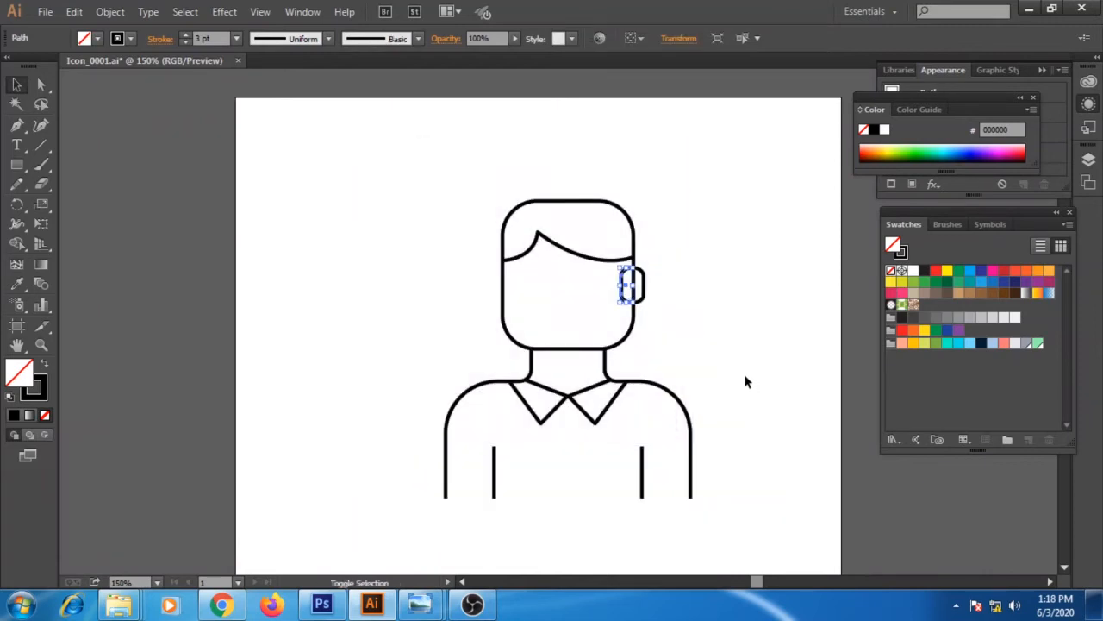
left_click(759, 373)
Step: Draw a rectangle over the lower half of the face as the face mask
key("ctrl+plus")
key("ctrl+plus")
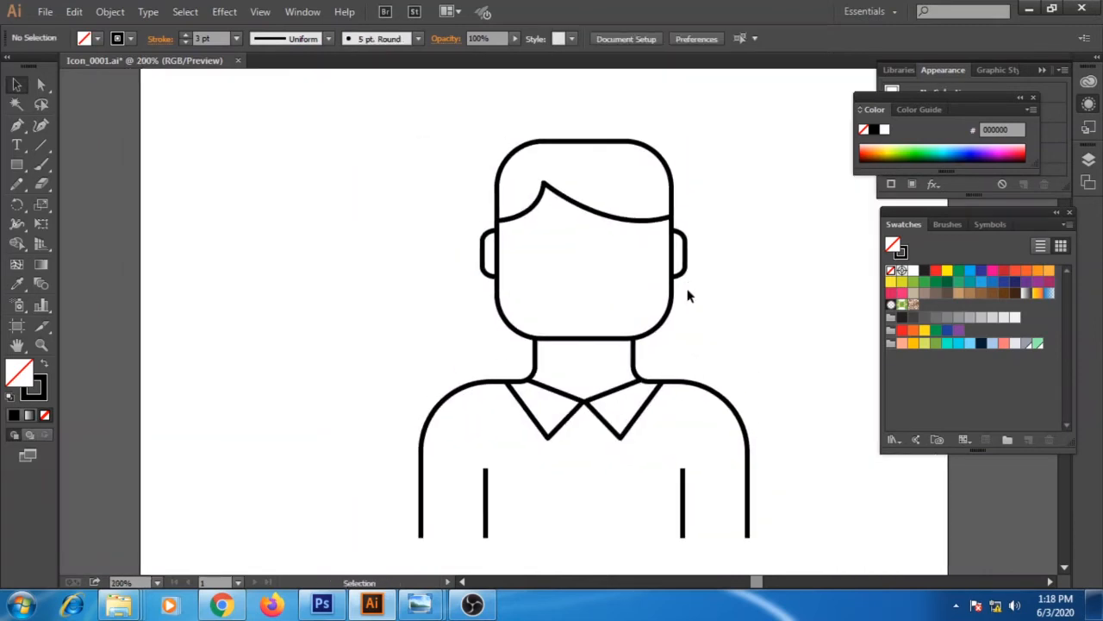
left_click_drag(511, 224, 695, 339)
key("v")
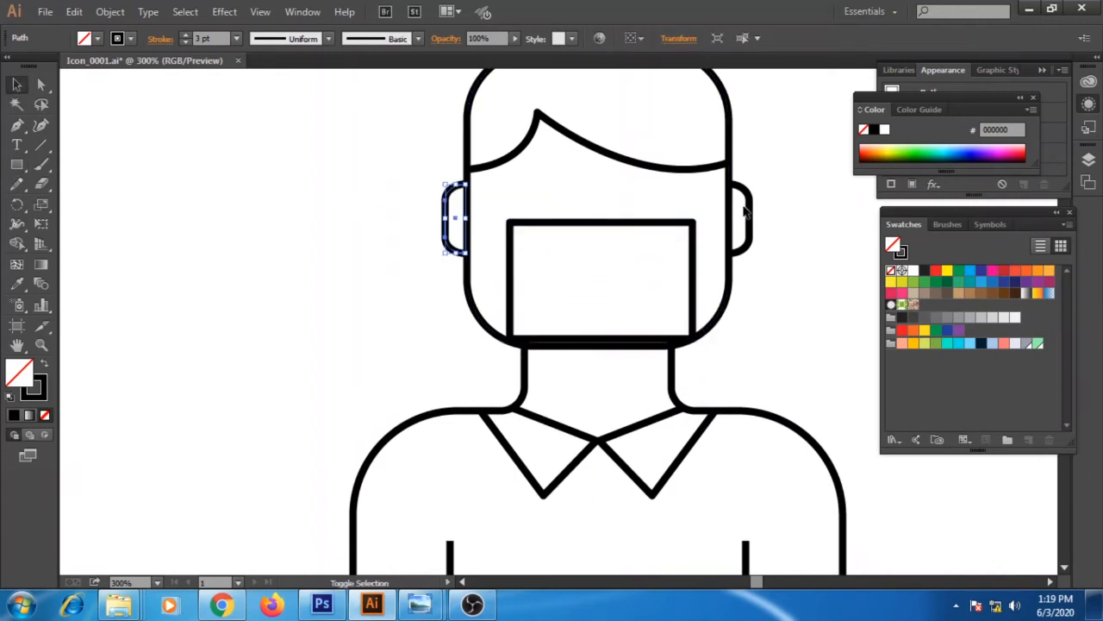
left_click(726, 101)
key("ctrl+shift+a")
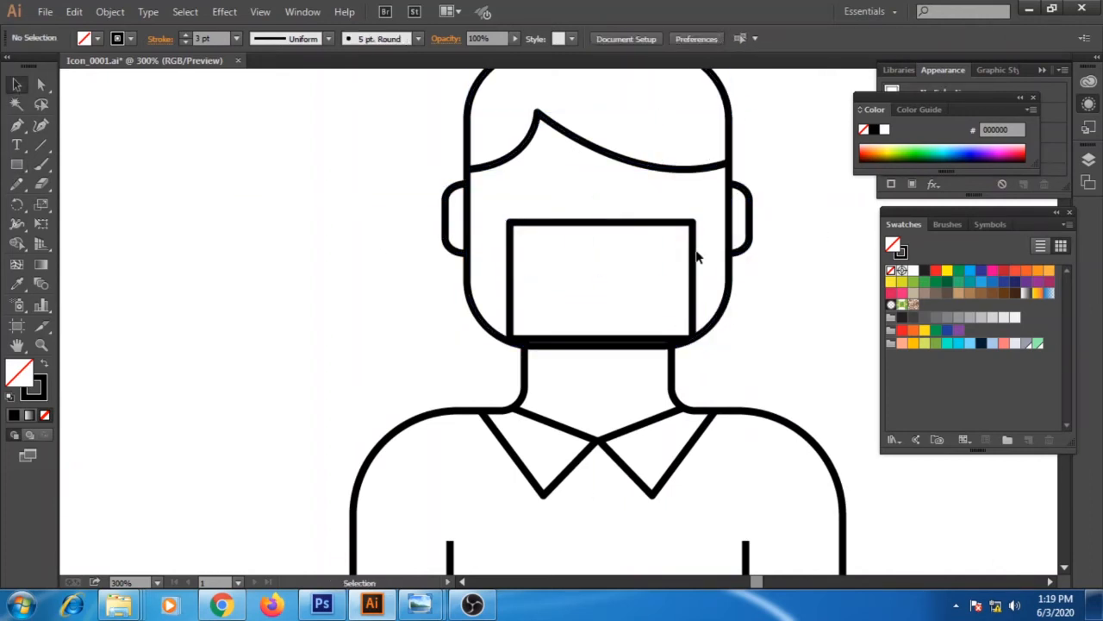
Step: Round all four corners of the mask rectangle slightly
left_click(695, 254)
left_click(41, 87)
left_click_drag(526, 321, 525, 320)
left_click(683, 322)
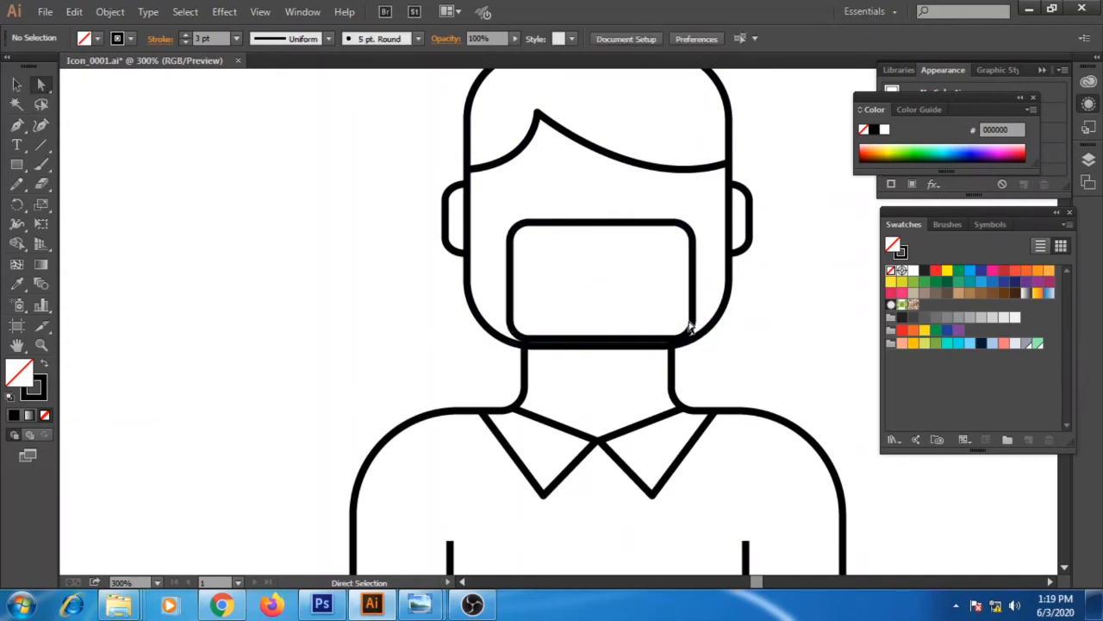
Step: Increase the radius of the mask's two bottom corners to about 16 pt
left_click(690, 333)
left_click(528, 338, "shift")
left_click_drag(664, 306, 652, 301)
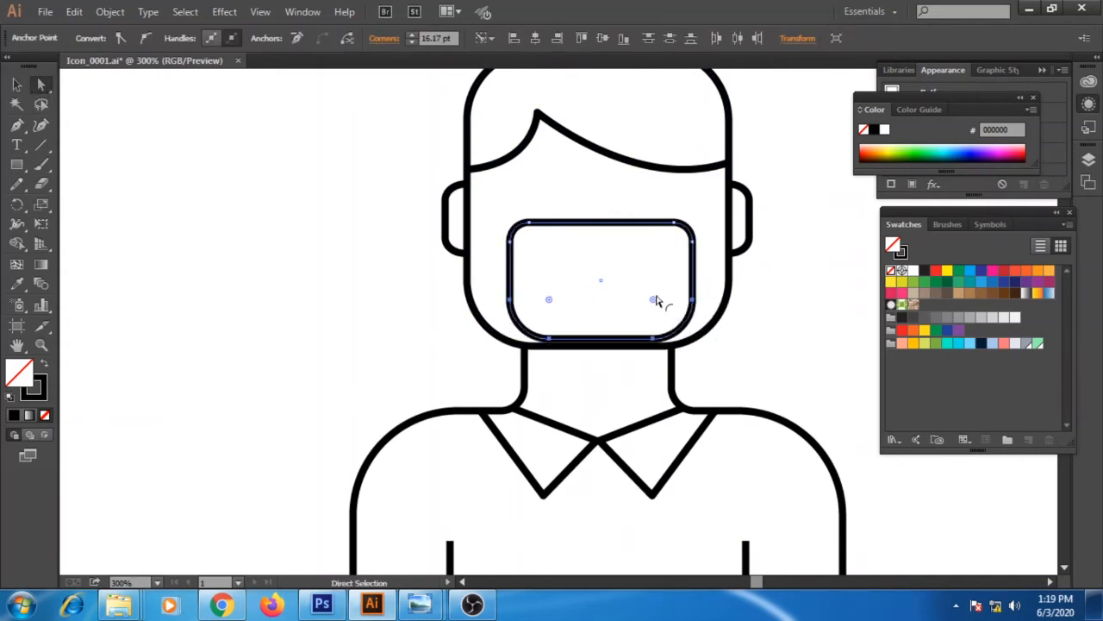
key("ctrl+shift+a")
Step: Shorten the mask by raising its bottom edge slightly above the chin line
left_click(16, 101)
left_click(18, 87)
left_click(567, 224)
left_click_drag(602, 338, 605, 328)
left_click(632, 241)
left_click(616, 223)
Step: Select all the artwork and align it to a common horizontal centre so the mask sits centred on the face
left_click_drag(312, 139, 869, 565)
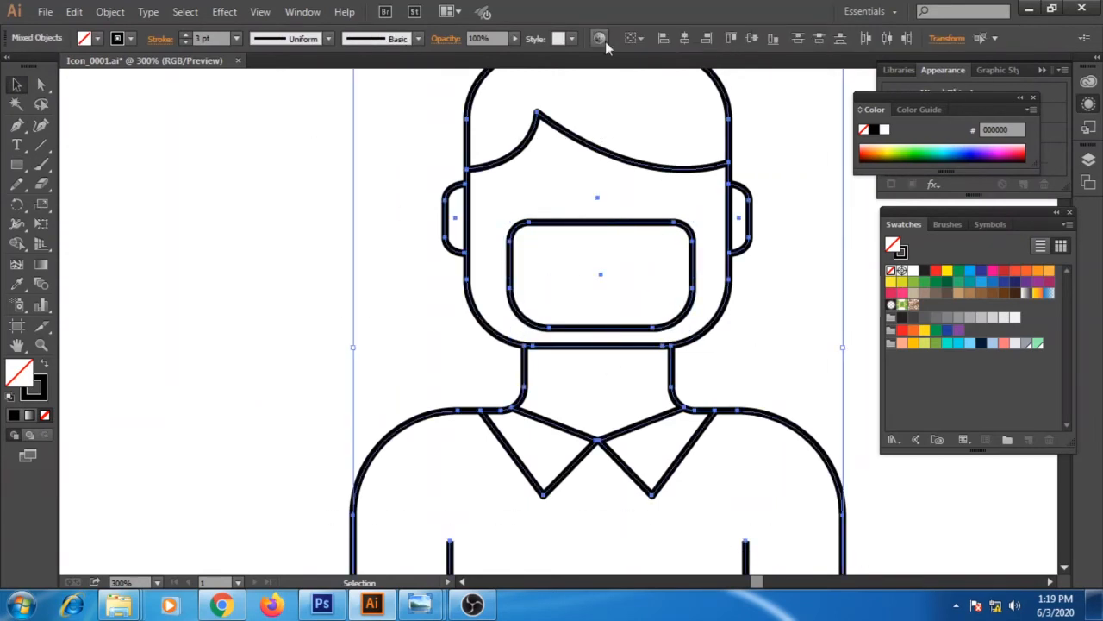
left_click(658, 39)
left_click(845, 177)
Step: Draw two diagonal strap lines from the mask's left side to the head edge above and below the left ear
left_click(510, 227)
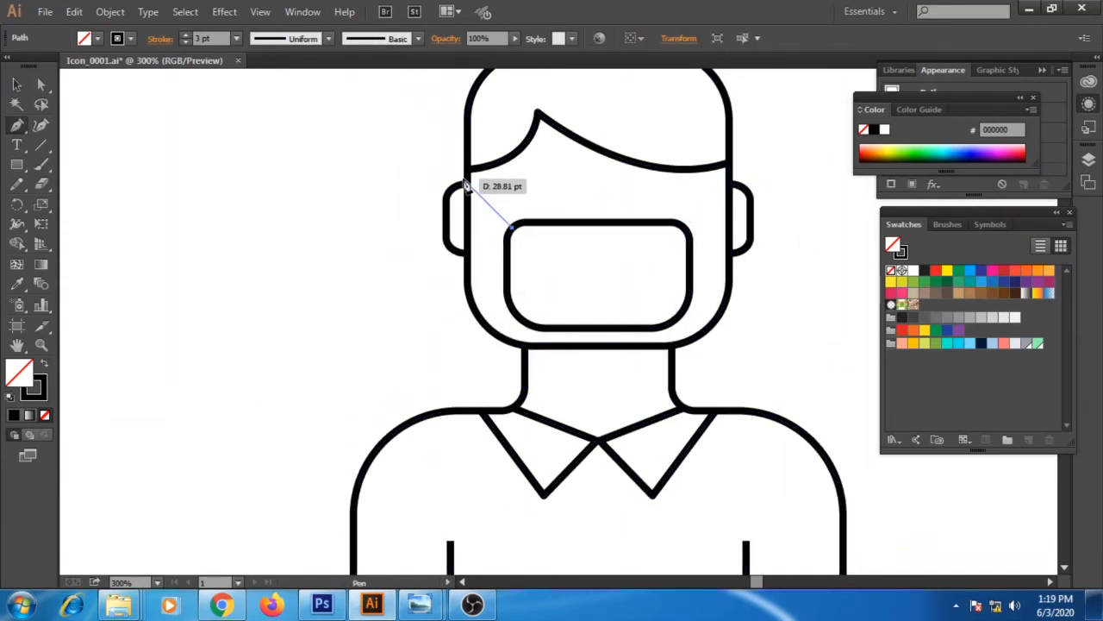
left_click(467, 178)
left_click(500, 301, "ctrl")
left_click(507, 297)
left_click(467, 259)
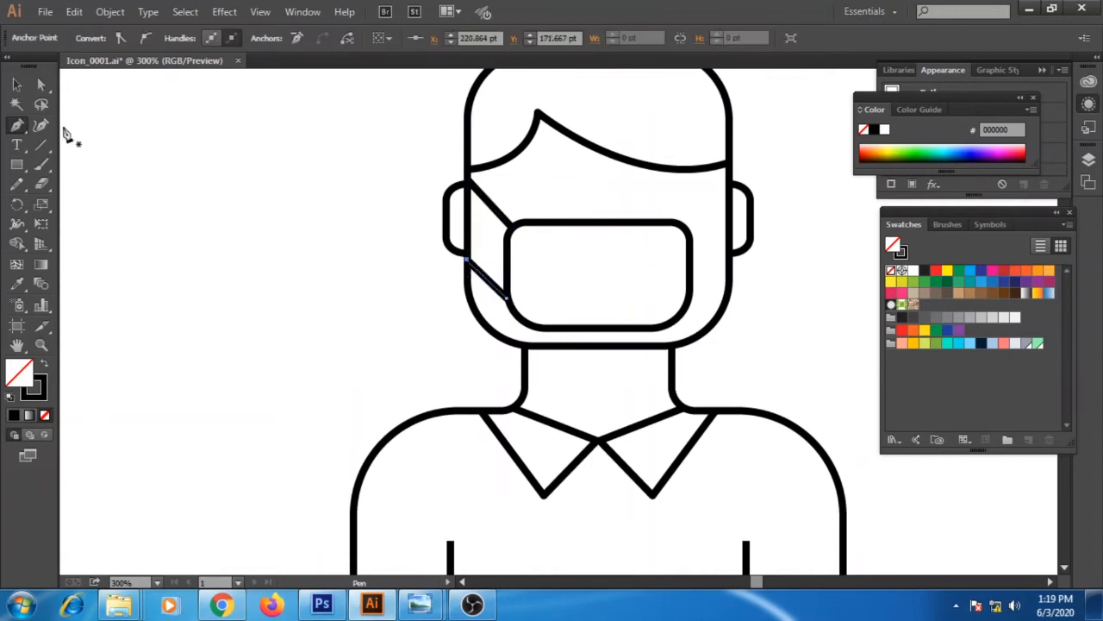
Step: Duplicate the two left mask straps in place and reflect the copies left to right
left_click(18, 85)
left_click(285, 164)
left_click(502, 217)
left_click(491, 282, "shift")
right_click(492, 277)
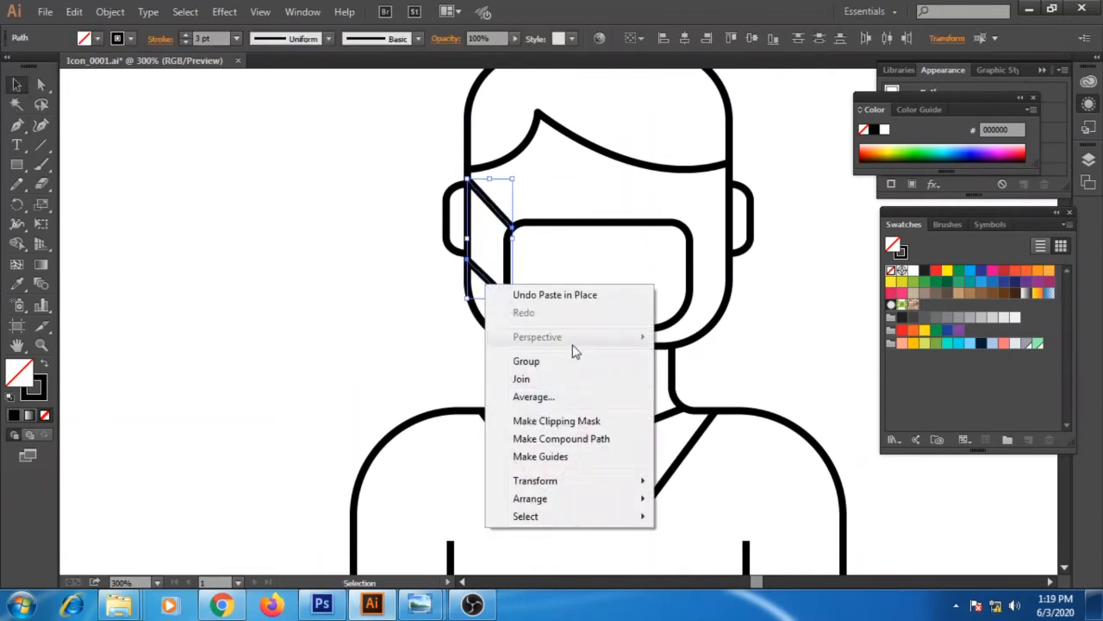
mouse_move(537, 480)
left_click(302, 394)
left_click(565, 403)
Step: Move the mirrored straps to the mask's right side so they join it to the head edge by the right ear
left_click_drag(513, 203, 708, 203)
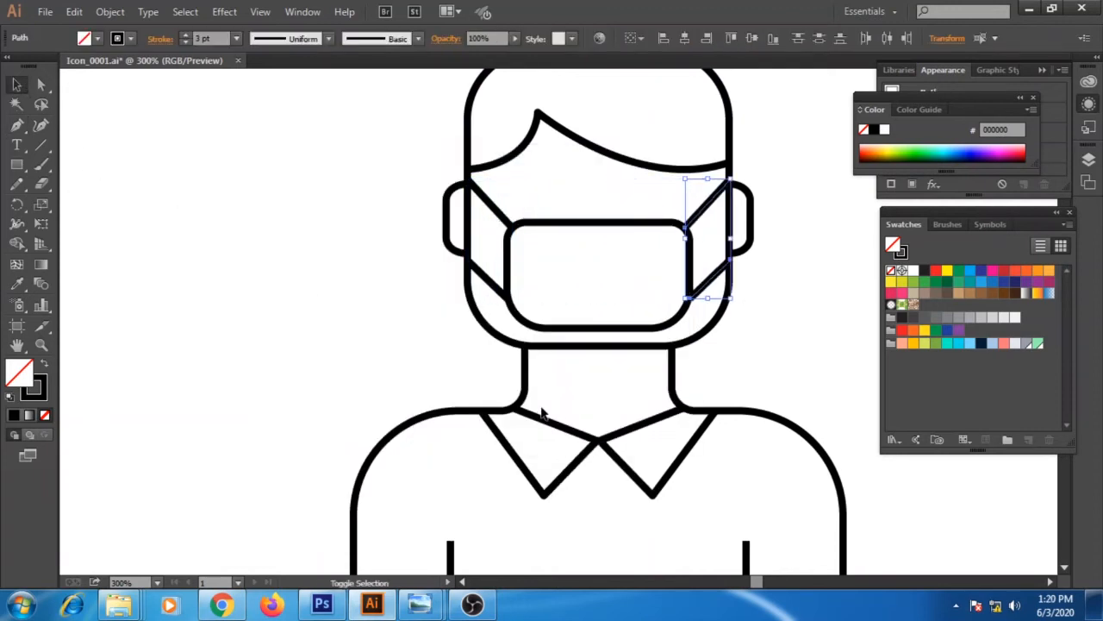
left_click(771, 313)
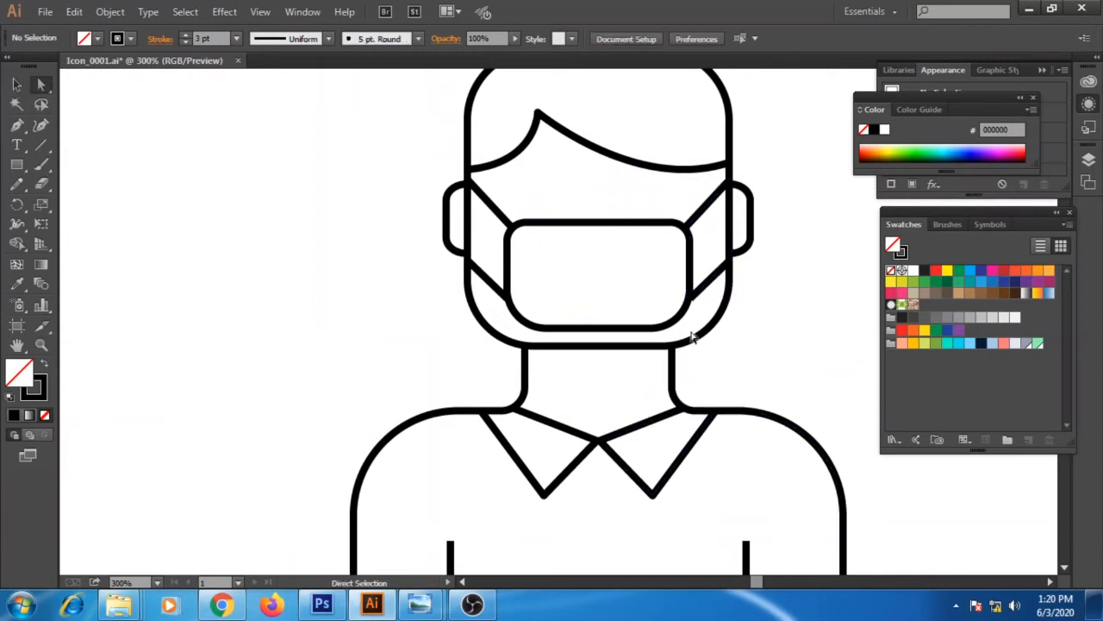
left_click(691, 301)
left_click(285, 216)
Step: Draw a short horizontal eyebrow line and a small vertical eye line beneath it on the left side of the face
left_click_drag(608, 322, 598, 406)
key("p")
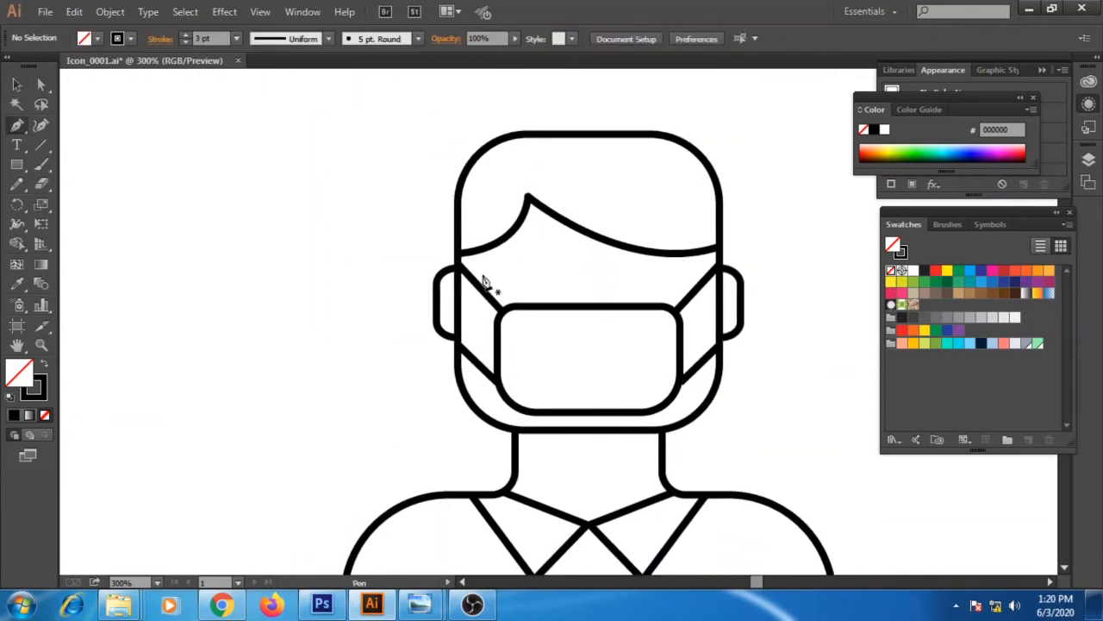
left_click(514, 268)
left_click(557, 268)
left_click(536, 274)
left_click(535, 288)
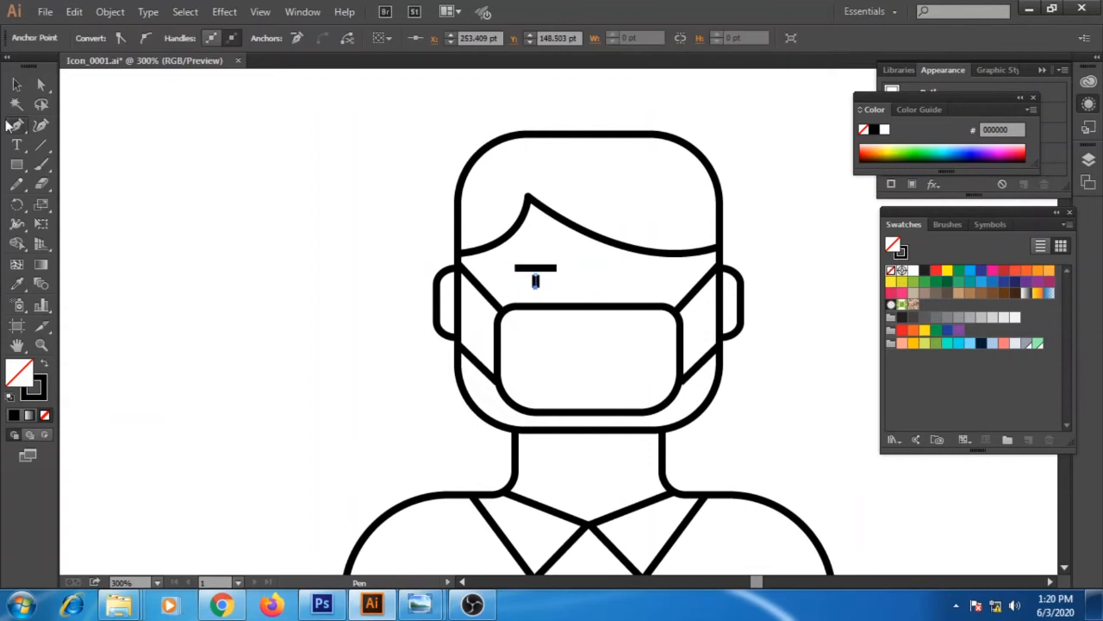
Step: Group the left eyebrow and eye lines and place a copy level with them on the right side of the face
left_click(17, 85)
left_click_drag(556, 296, 525, 261)
key("ctrl+g")
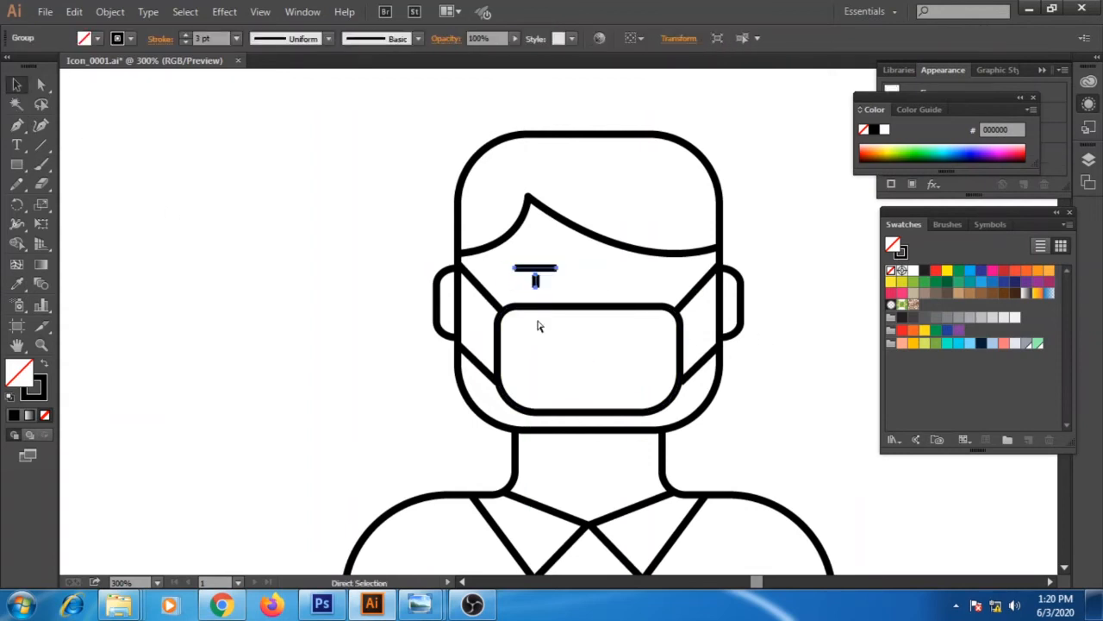
left_click_drag(613, 297, 615, 298)
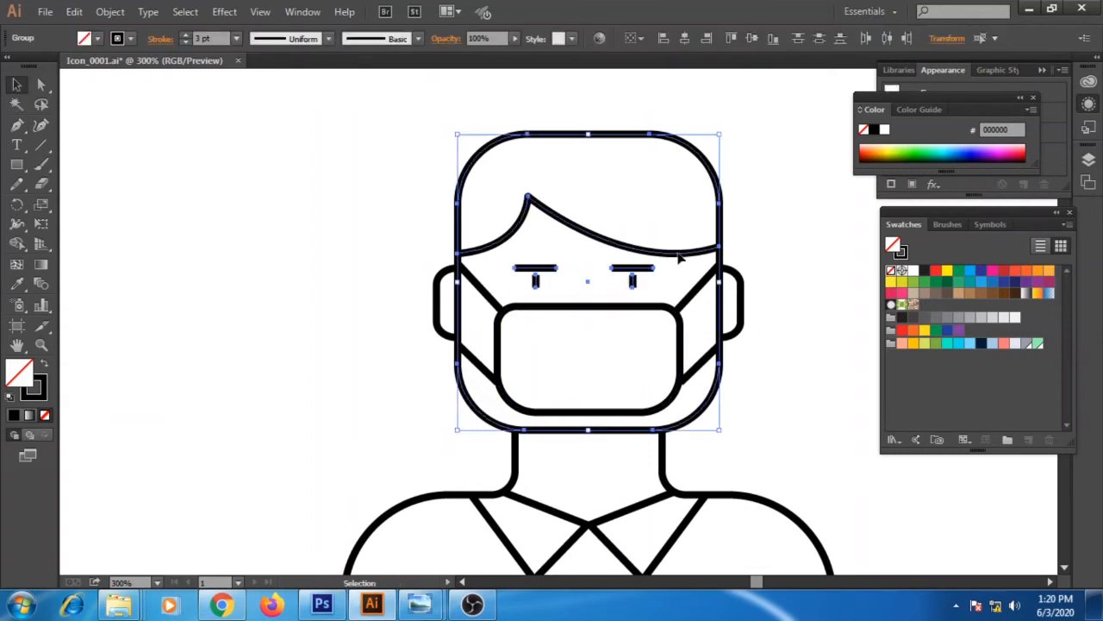
left_click(756, 382)
key("ctrl+minus")
key("ctrl+minus")
left_click_drag(730, 387, 722, 342)
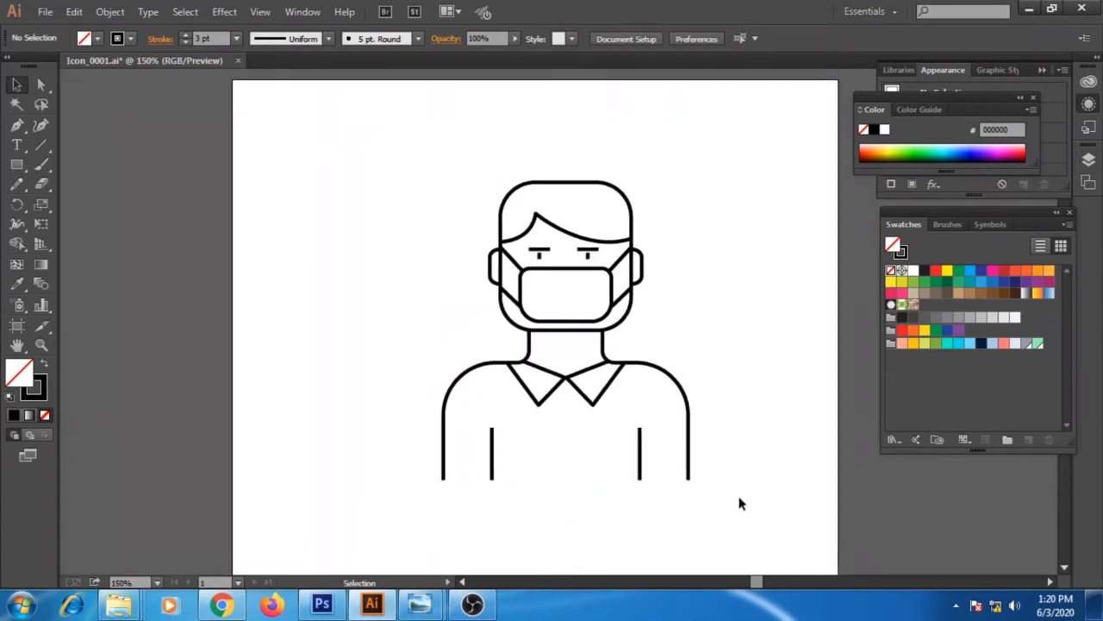
left_click_drag(738, 498, 373, 184)
left_click(685, 38)
key("ctrl+z")
left_click(681, 205)
Step: Group the two eyes into one object and the left and right mask straps into another
left_click(589, 251)
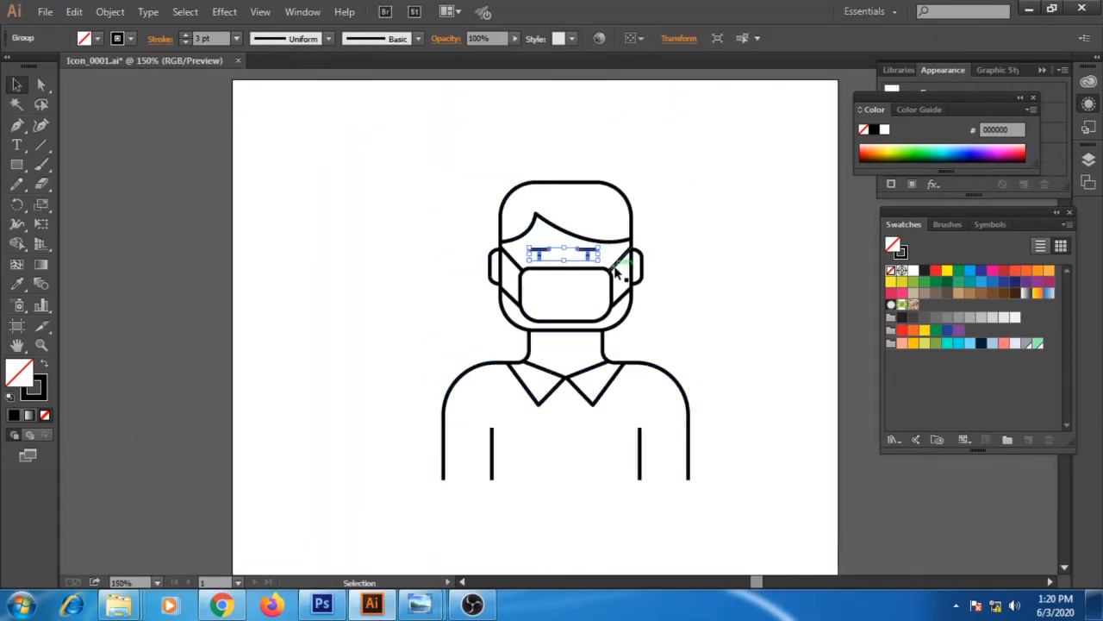
left_click(515, 270, "shift")
key("ctrl+g")
left_click(719, 430)
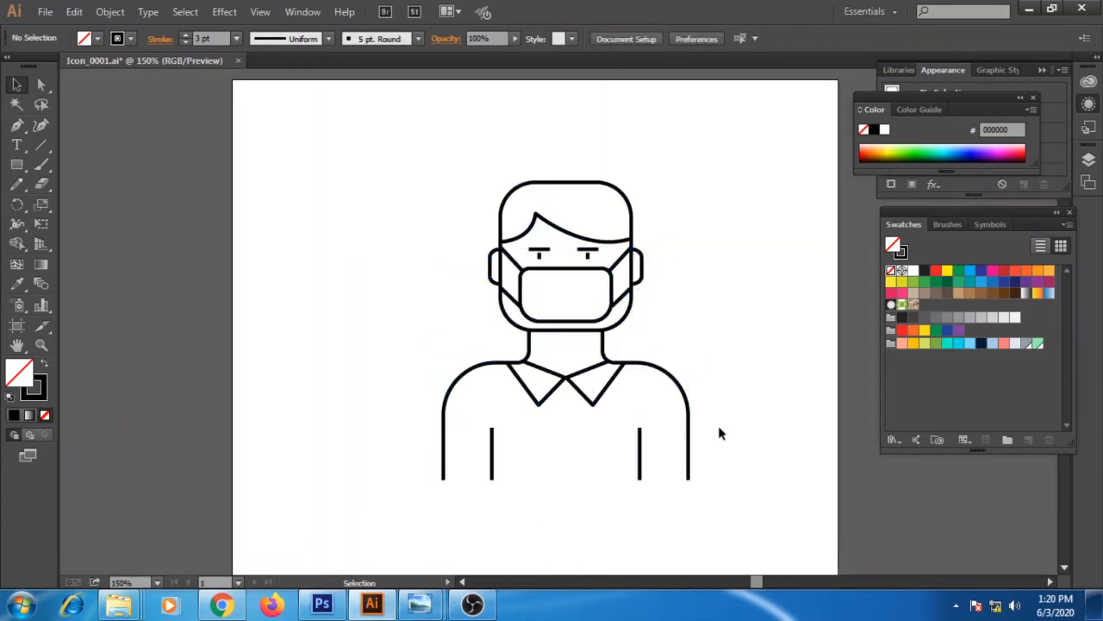
Step: Align all parts of the figure to a common horizontal centre
left_click_drag(719, 431, 361, 187)
left_click(685, 38)
left_click(712, 256)
left_click(591, 250)
left_click(721, 312)
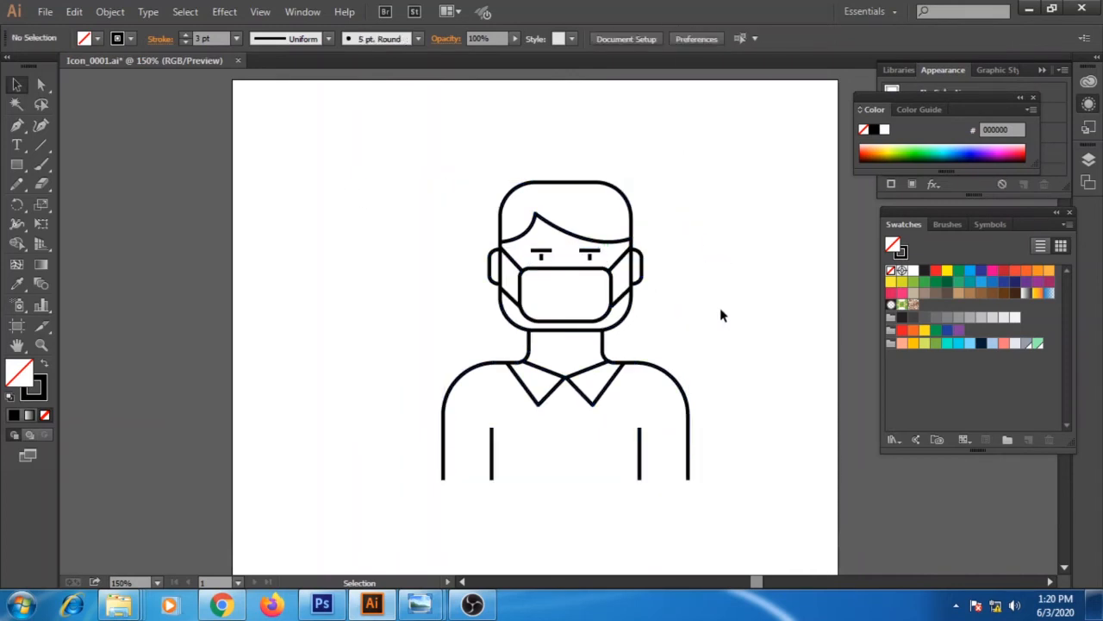
Step: Lock the complete line art of the figure
key("ctrl+plus")
left_click_drag(702, 336, 609, 299)
left_click_drag(680, 510, 160, 96)
left_click(110, 12)
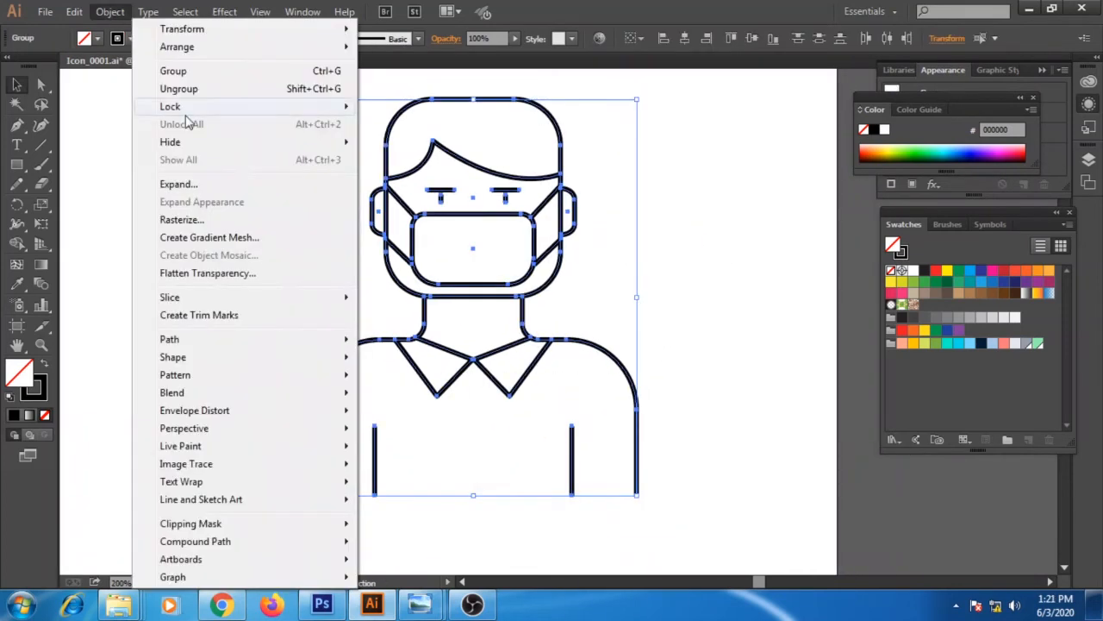
mouse_move(183, 110)
left_click(386, 106)
Step: Draw a rectangle about 196 by 100 pt over the torso with a lime-green fill and no stroke
key("ctrl+plus")
left_click_drag(569, 312, 545, 201)
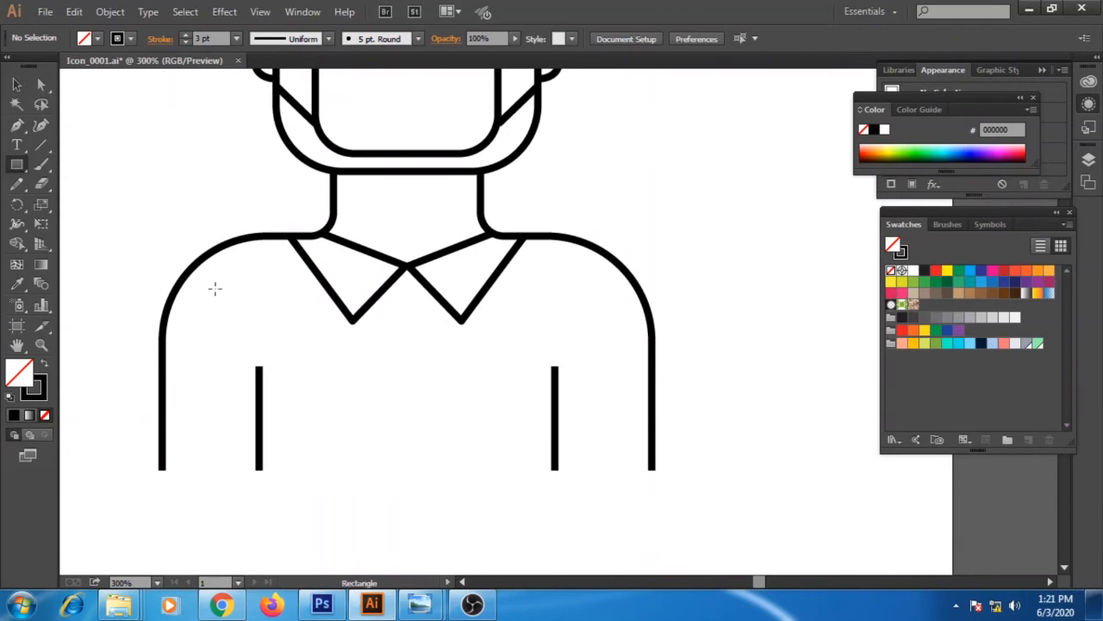
mouse_move(176, 248)
left_mouse_down()
mouse_move(451, 438)
mouse_move(652, 489)
left_mouse_up()
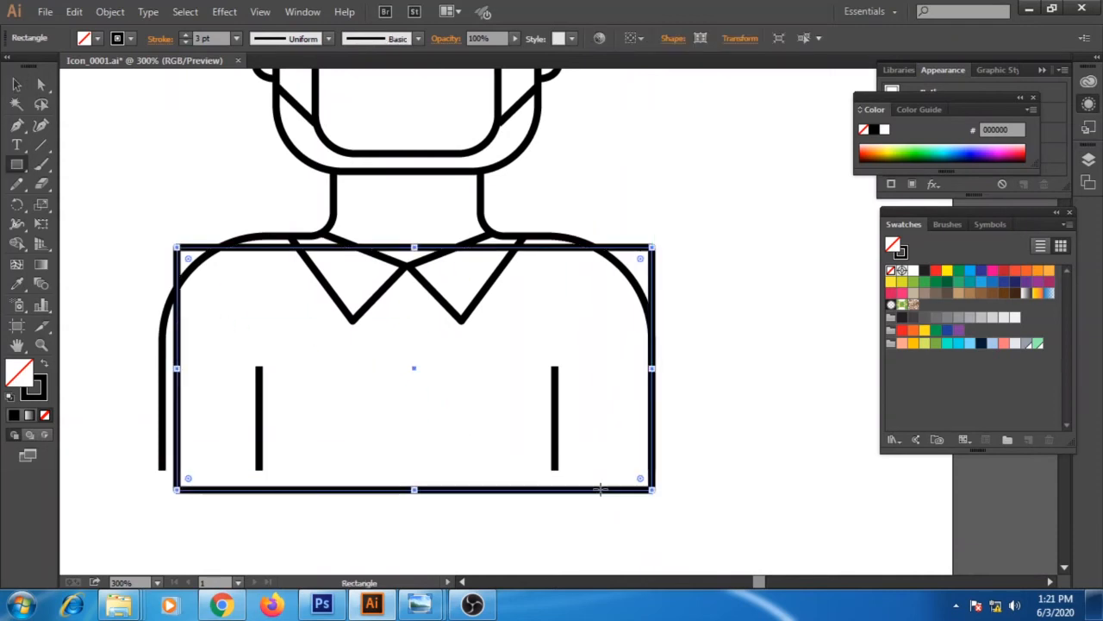
left_click(925, 344)
left_click(45, 415)
left_click(17, 86)
left_click(41, 86)
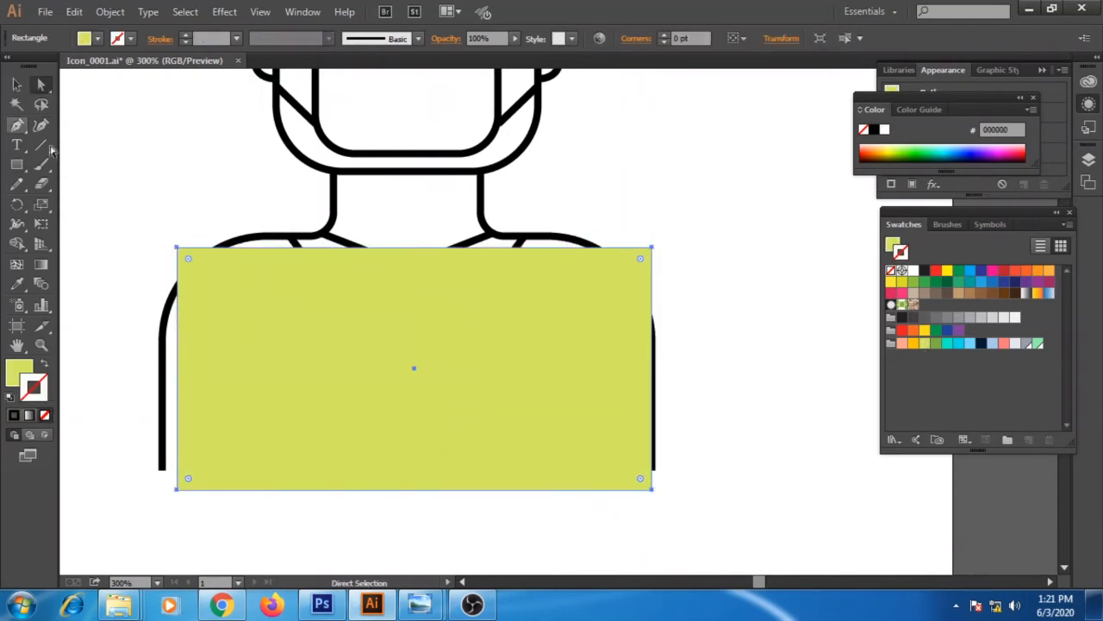
Step: Send the lime-green torso rectangle behind the line art
left_click(18, 85)
left_click(120, 204)
left_click(222, 320)
key("ctrl+shift+bracketleft")
left_click(764, 290)
left_click(564, 320)
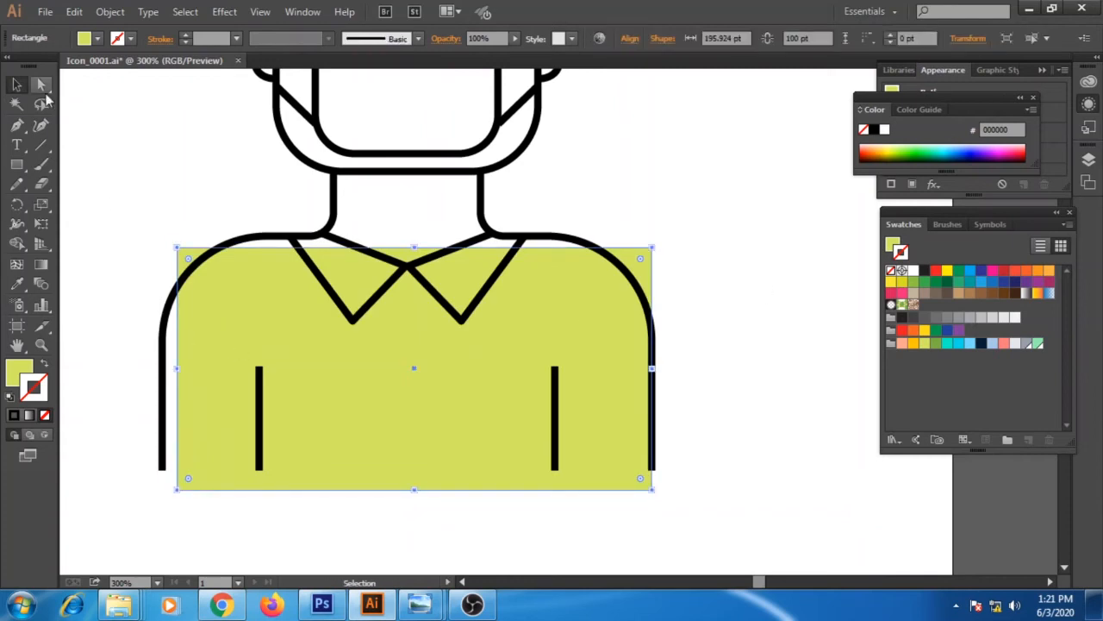
Step: Round the two upper corners of the green torso rectangle by about 36 pt to follow the shoulders
left_click(40, 86)
left_click_drag(177, 249, 212, 318)
key("ctrl+z")
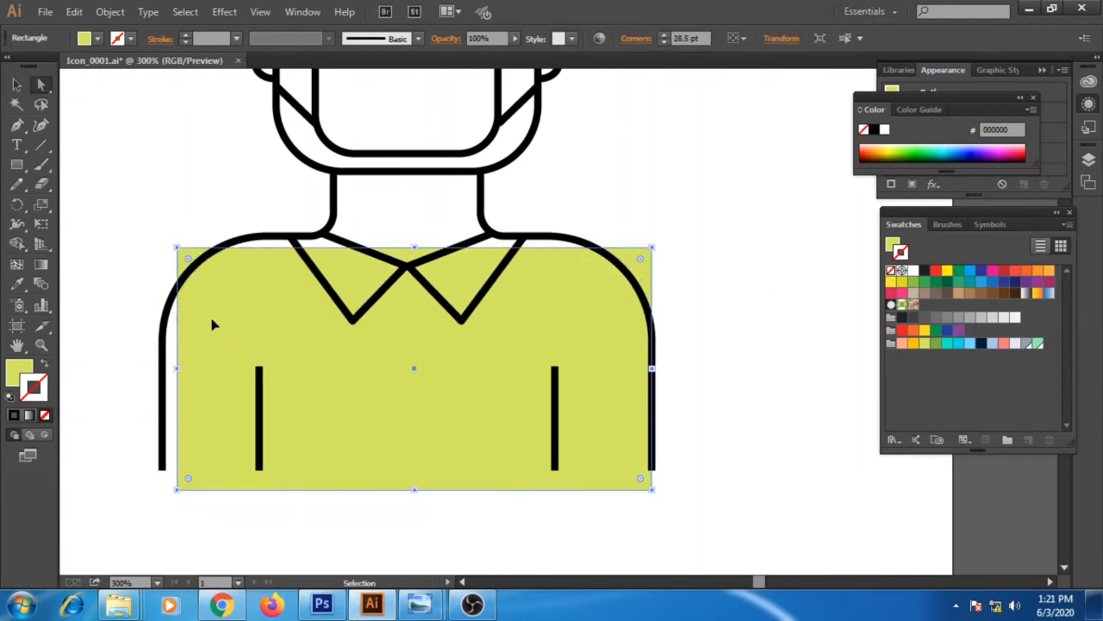
left_click(173, 234)
left_click(177, 249)
left_click(652, 249, "shift")
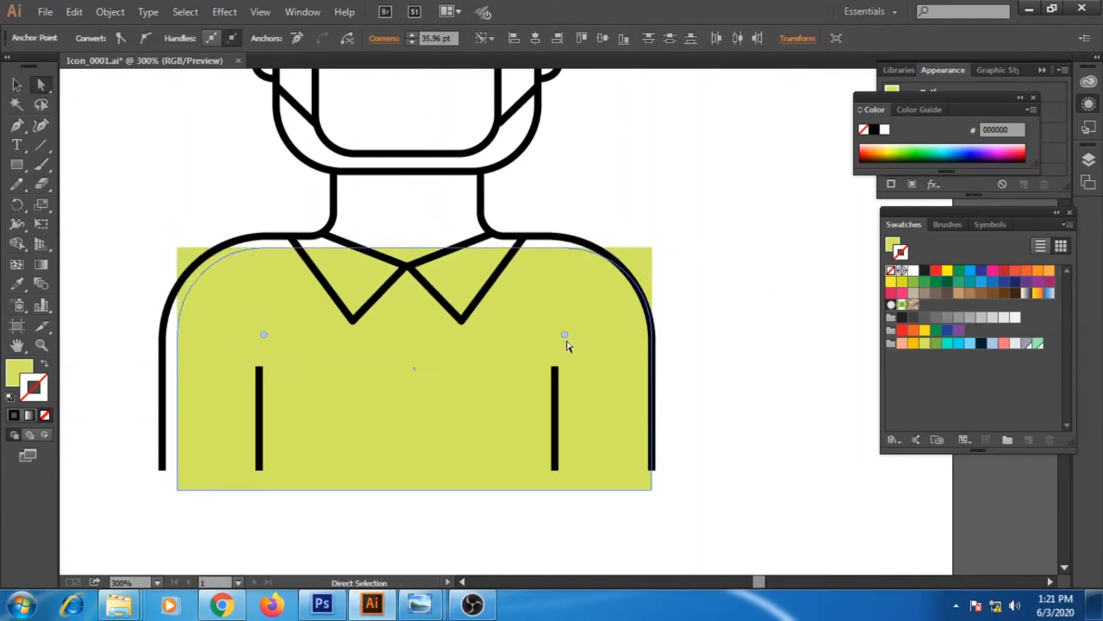
left_click_drag(566, 341, 567, 341)
Step: Raise the bottom edge of the green torso shape to the lower ends of the arm lines
left_click_drag(695, 507, 122, 484)
key("shift+Up")
key("Down")
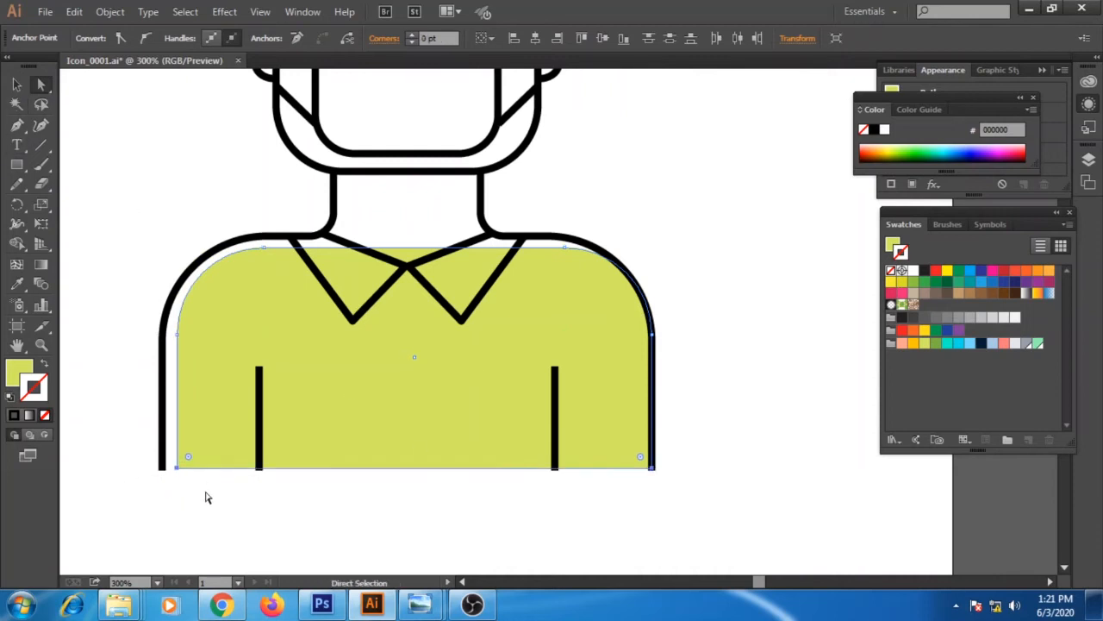
left_click(17, 84)
left_click(659, 353)
Step: Draw a closed Pen shape along the collar's lower zigzag edge and across the top of the shoulders
left_click(17, 125)
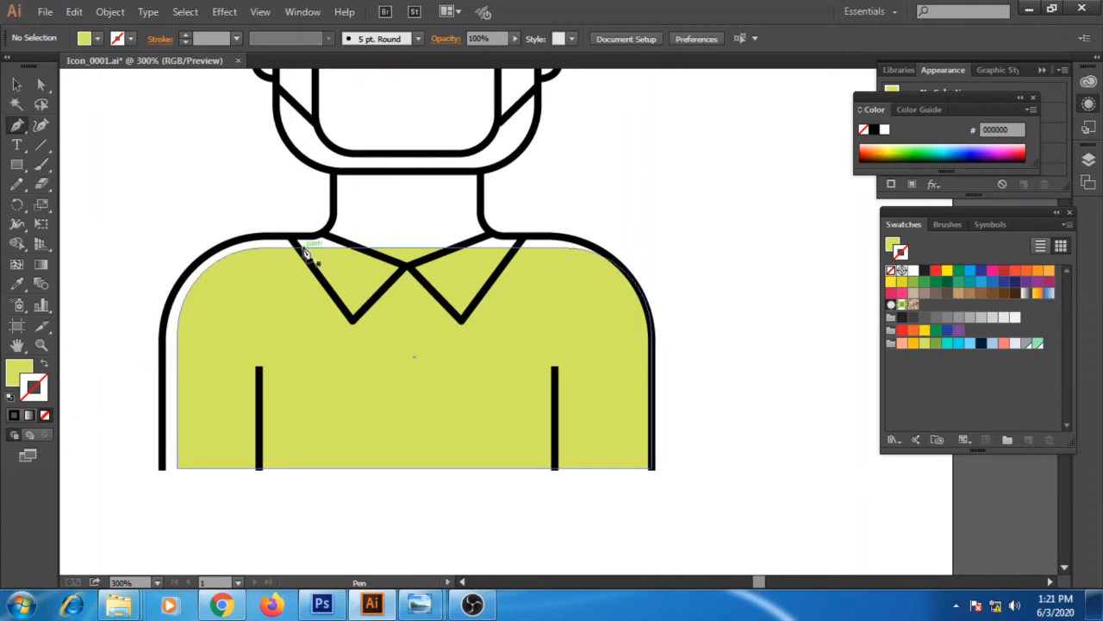
left_click_drag(293, 241, 313, 274)
left_click(352, 319)
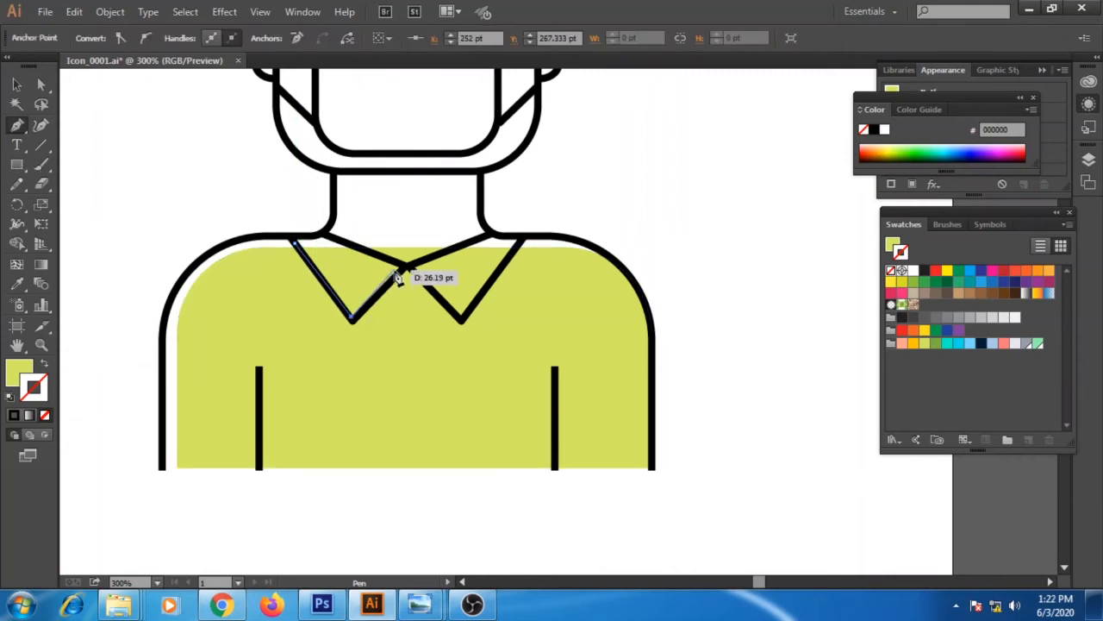
left_click(531, 227)
left_click(295, 227)
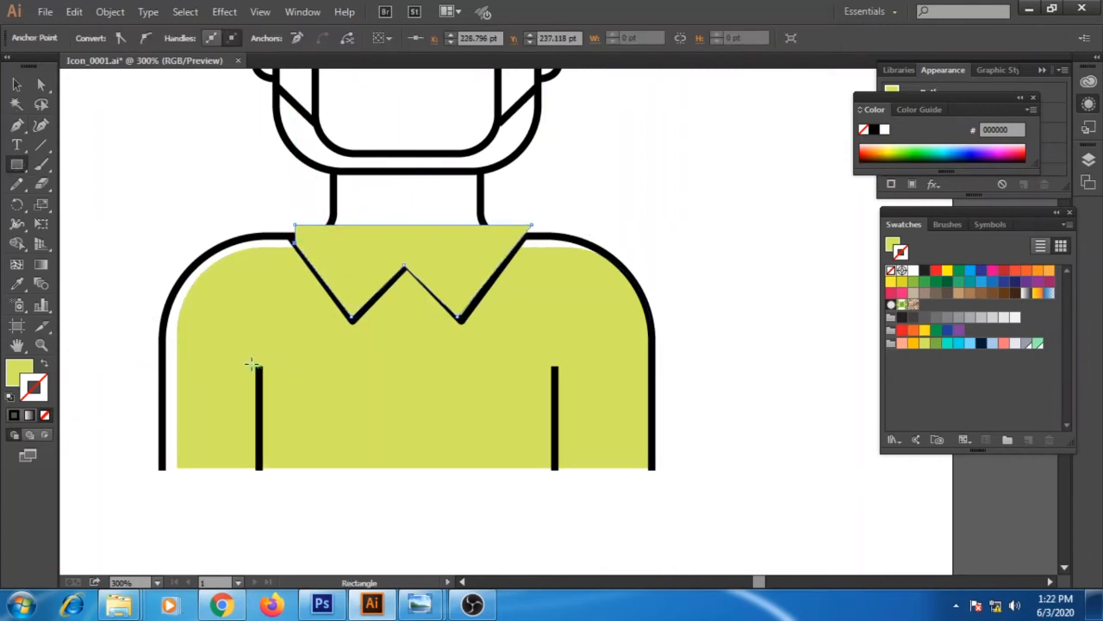
Step: Draw a narrow vertical rectangle beside the left inner arm line and copy it to the right arm line
left_click_drag(249, 365, 259, 476)
left_click(17, 85)
left_click(116, 224)
left_click_drag(251, 386, 546, 384)
Step: Unite the collar shape and the two narrow arm strips with Pathfinder
left_click(256, 400, "shift")
left_click(352, 267, "shift")
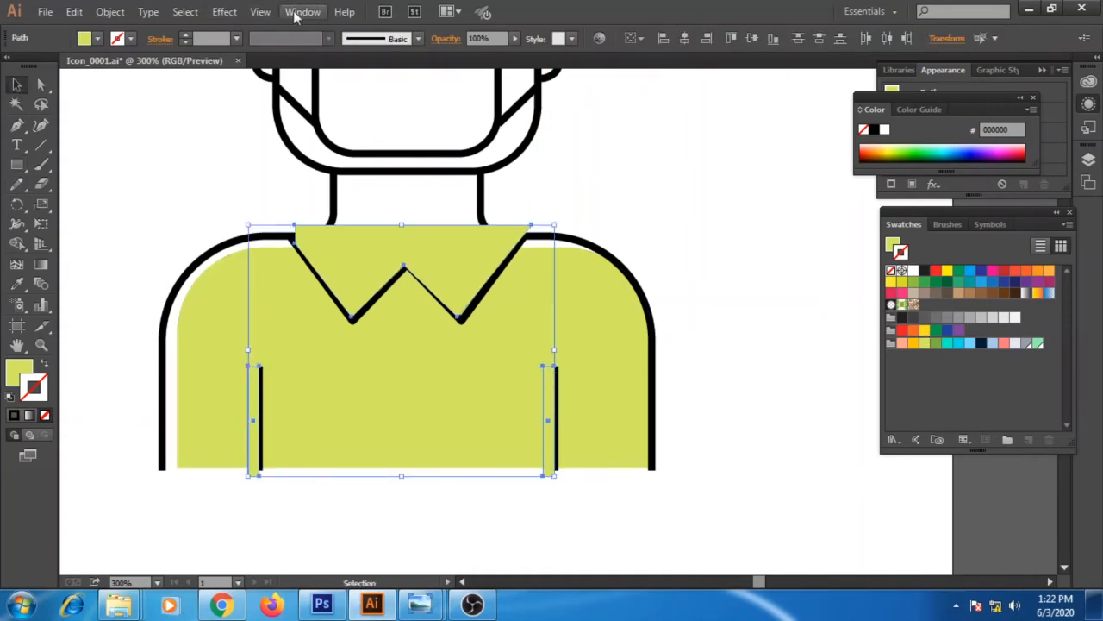
left_click(260, 12)
mouse_move(301, 11)
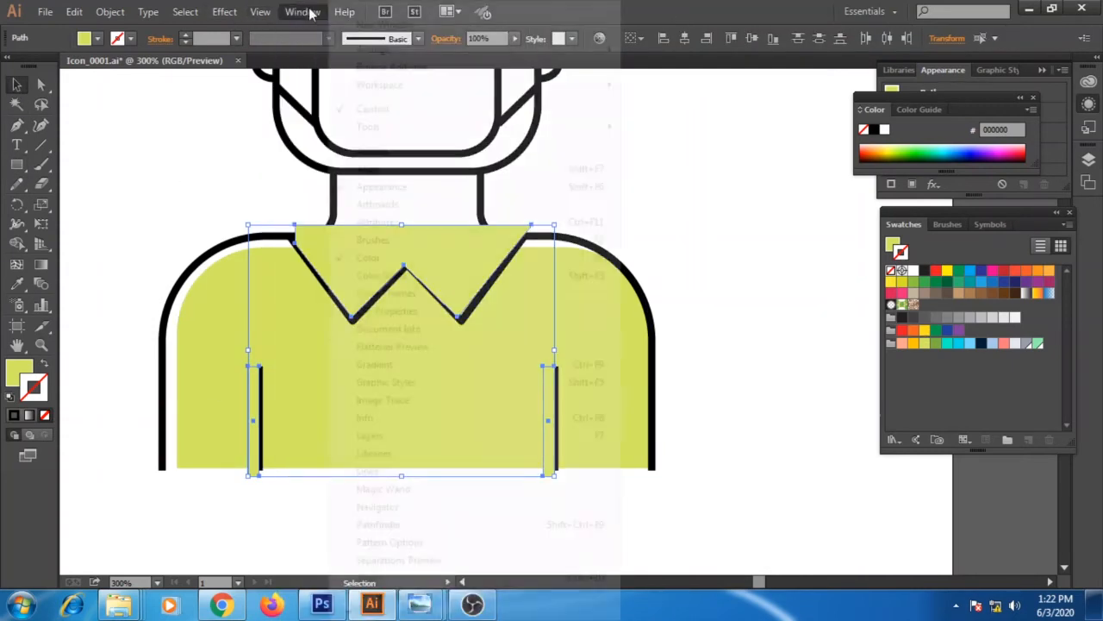
left_click(422, 519)
left_click(692, 494)
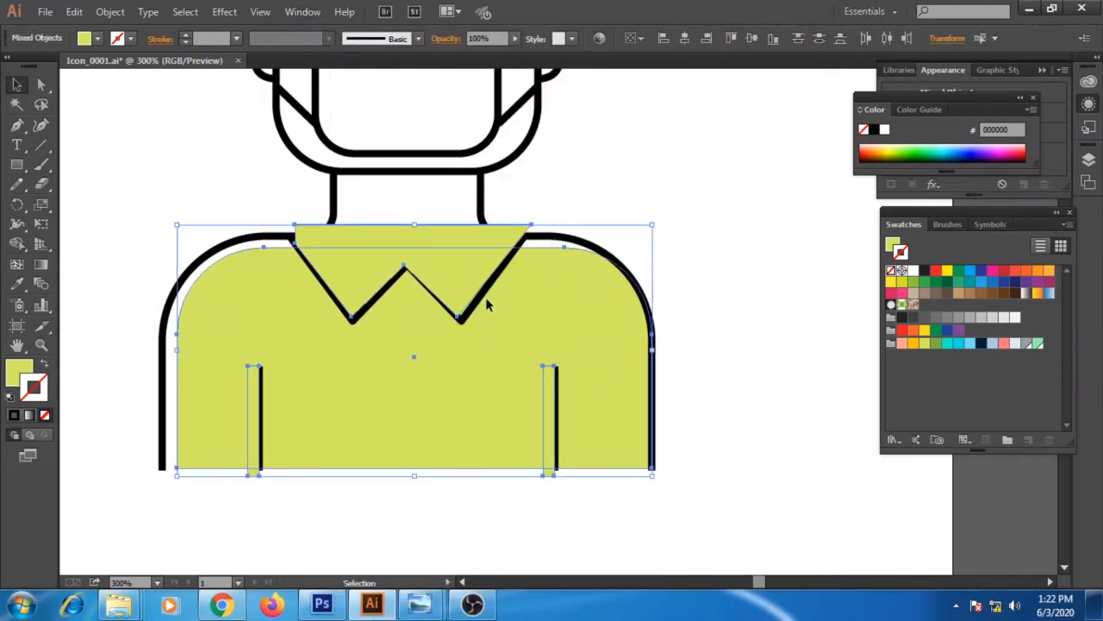
Step: Subtract the united collar and arm strip shape from the green torso with Minus Front
left_click(302, 12)
left_click(414, 519)
left_click(722, 493)
left_click(681, 207)
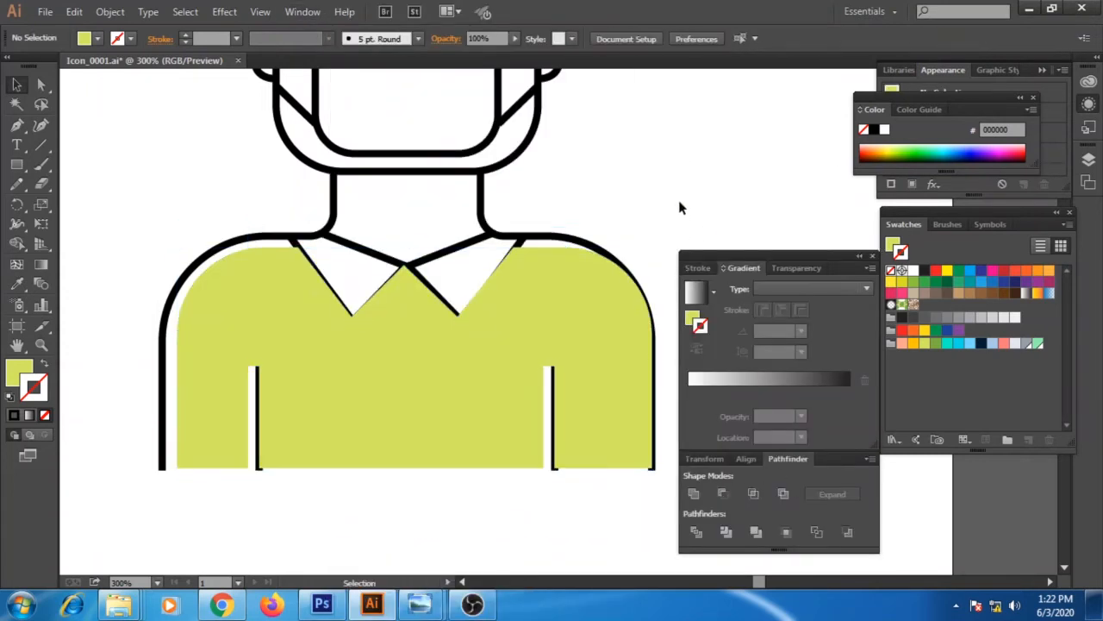
left_click(601, 336)
left_click(659, 199)
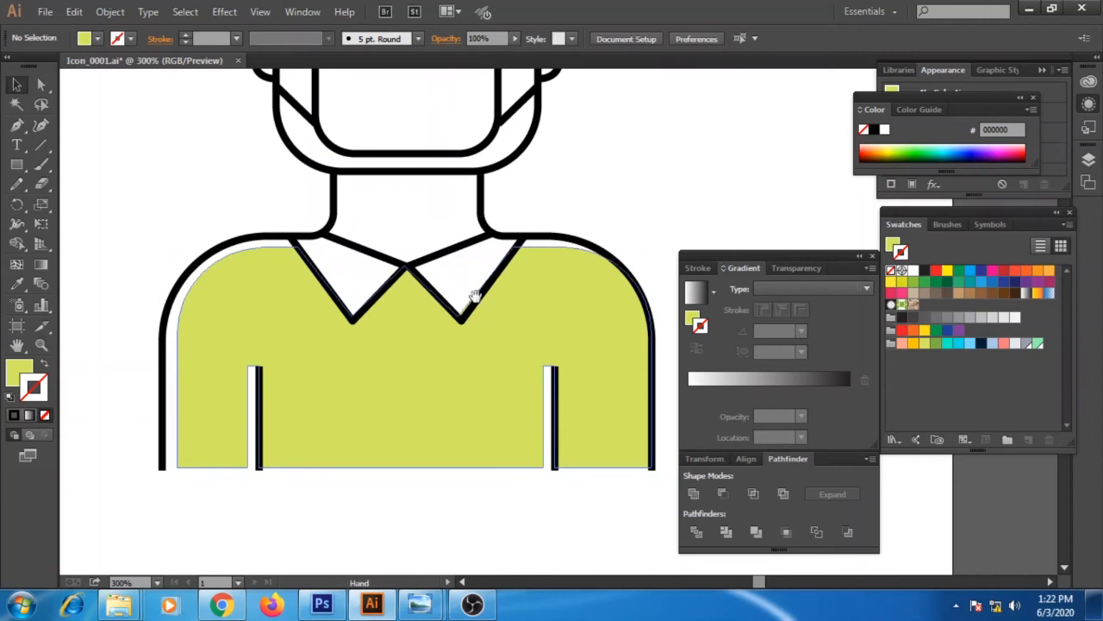
Step: Draw a closed Pen shape covering both collar wings, slightly offset from the collar outline
scroll(468, 296, "up", 2)
left_click(17, 126)
key("ctrl+plus")
left_click_drag(365, 299, 400, 197)
left_click(242, 181)
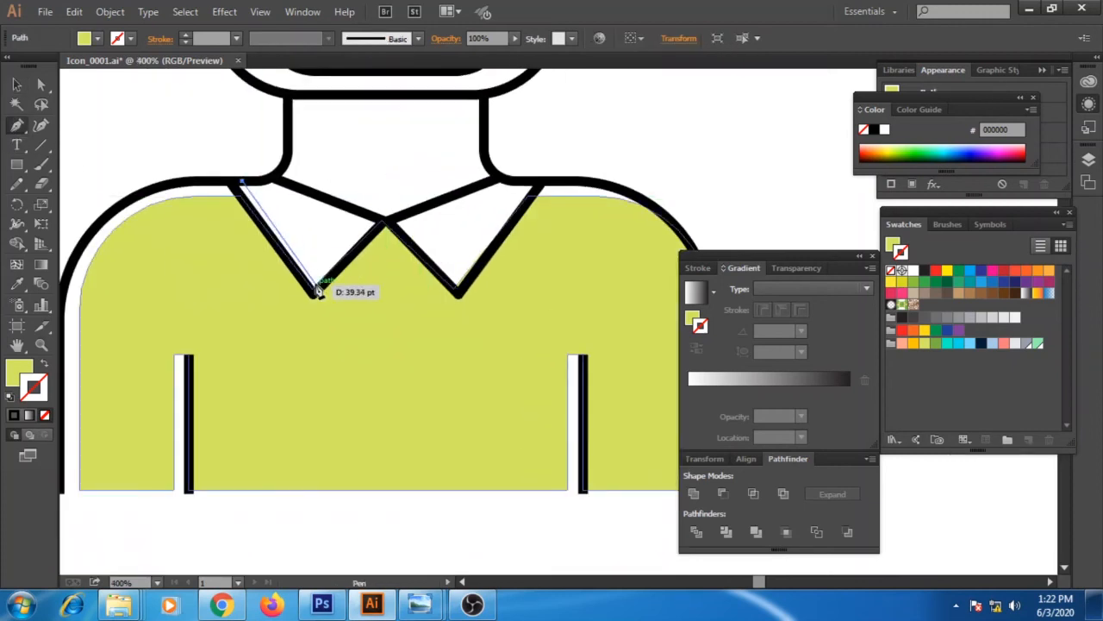
left_click(317, 284)
left_click(384, 222)
left_click(463, 285)
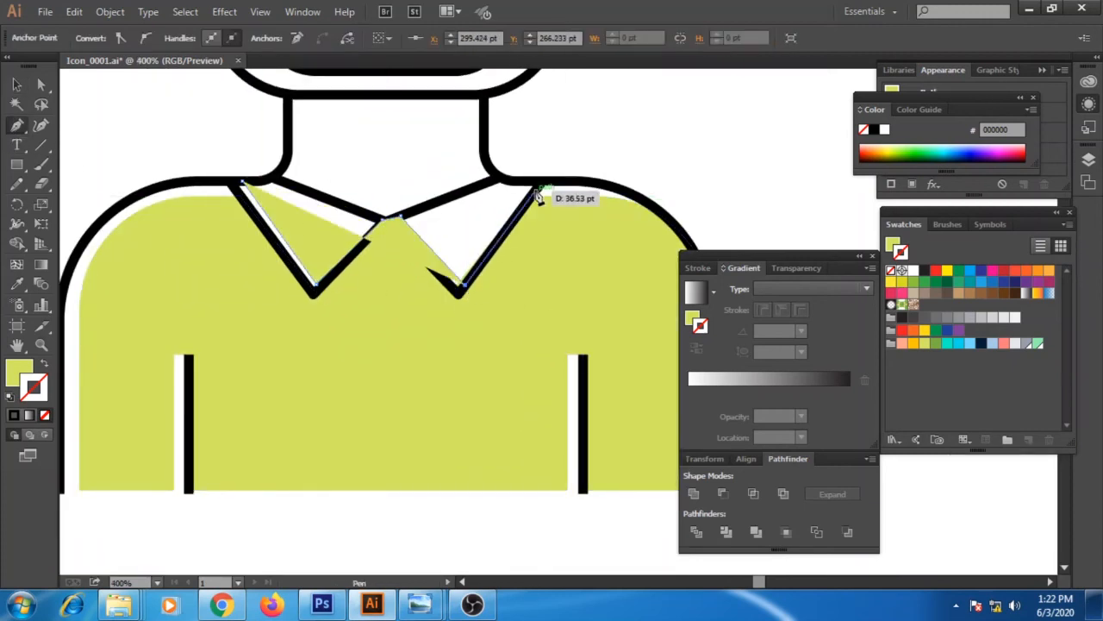
left_click(536, 184)
left_click(497, 179)
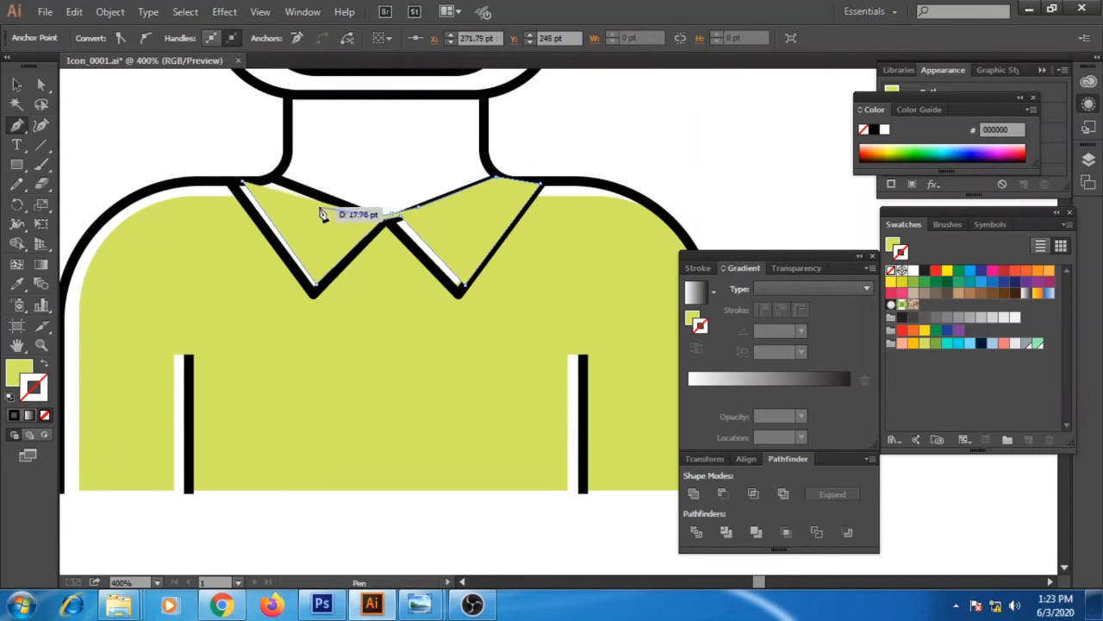
left_click(276, 175)
left_click(242, 181)
Step: Fill the collar shape with the darker green swatch 7db343 and no stroke
left_click(937, 343)
key("ctrl+z")
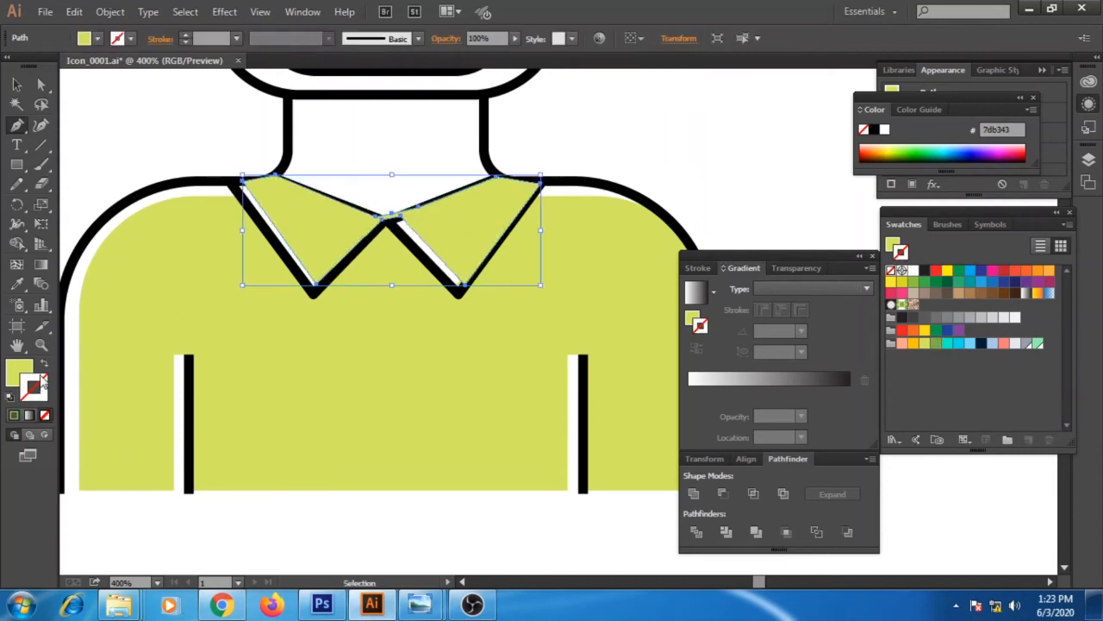
left_click(29, 414)
left_click(43, 414)
left_click(936, 343)
key("v")
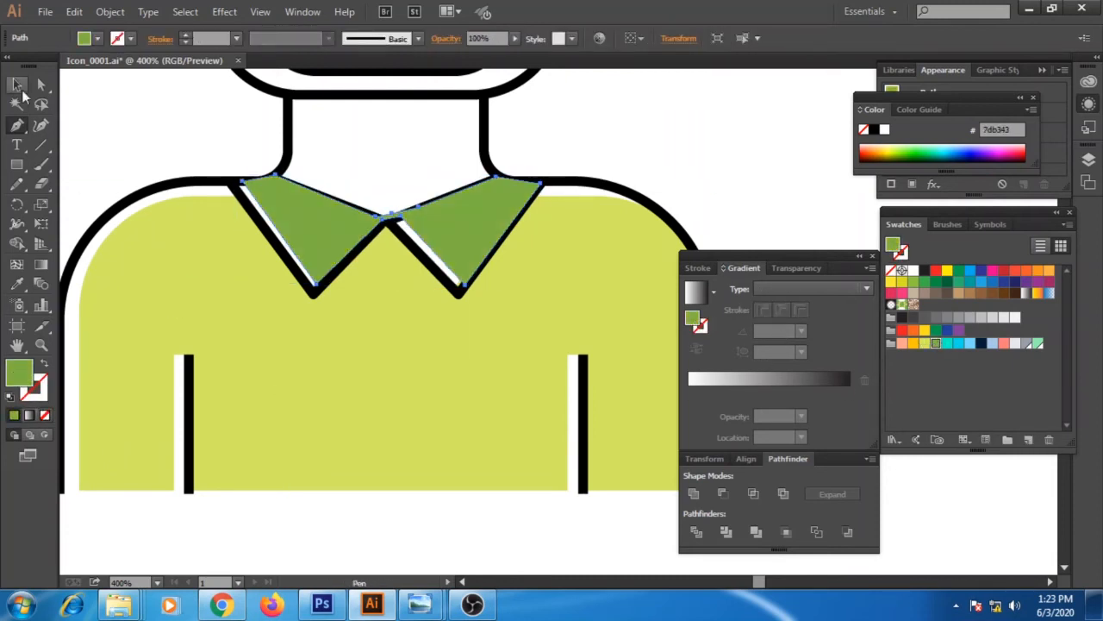
left_click(583, 136)
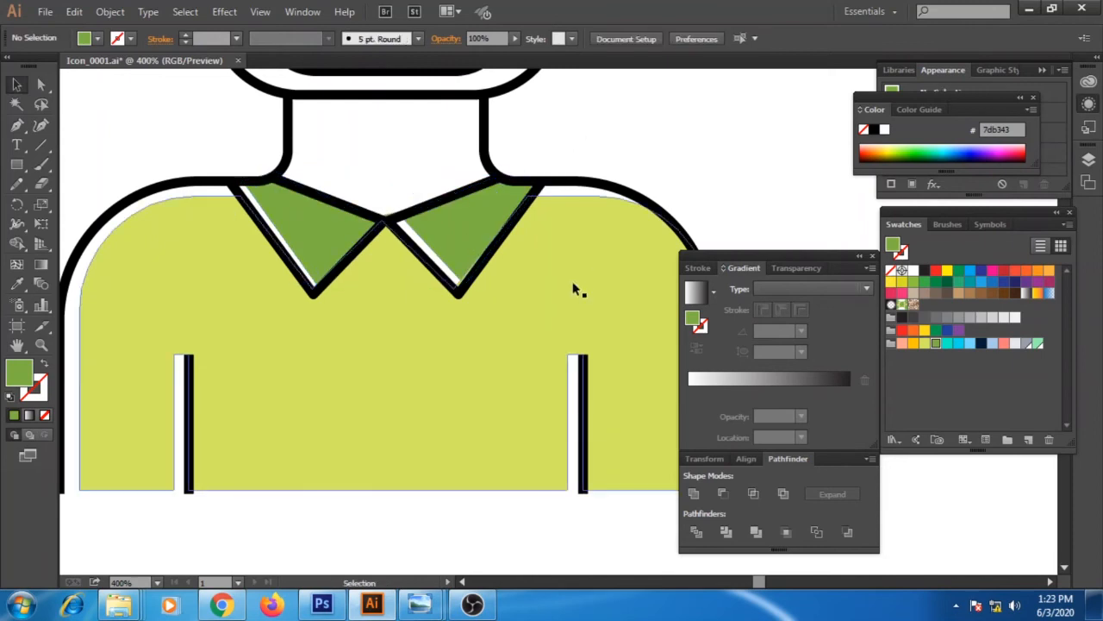
Step: Shift the green torso shape's anchor point at the right collar tip slightly outward
left_click(574, 288)
key("a")
left_click_drag(455, 290, 462, 293)
left_click(535, 142)
Step: Draw a lime-green rectangle about 105 by 54 pt over the hair, its upper edge level with the head outline
key("space")
left_click_drag(444, 226, 473, 441)
left_click_drag(408, 356, 384, 488)
left_click_drag(316, 231, 316, 269)
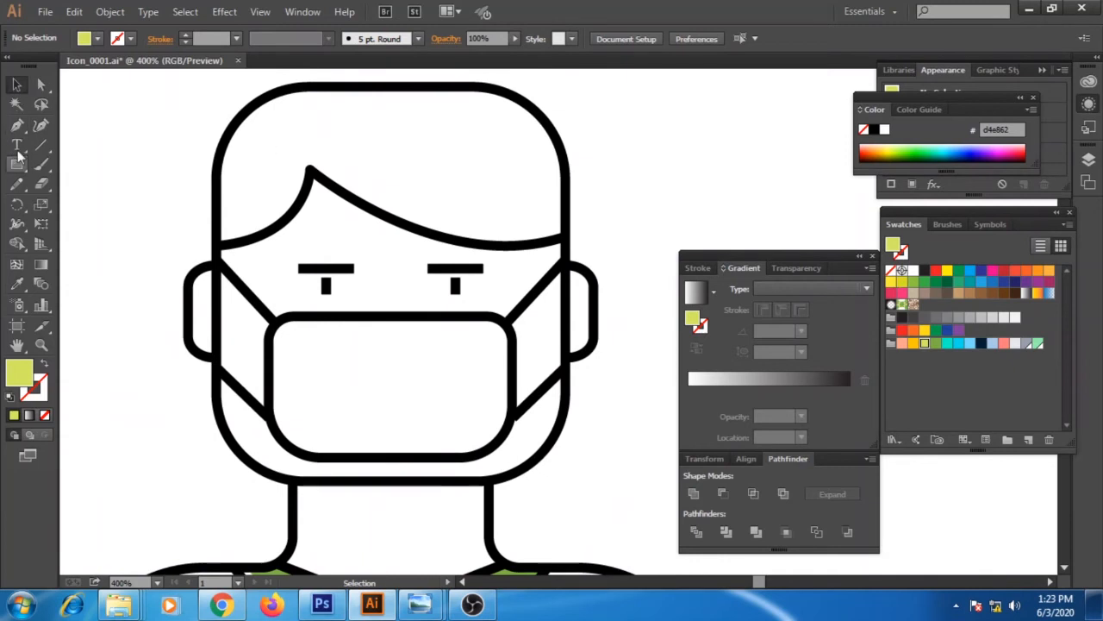
left_click(17, 162)
left_click_drag(234, 134, 573, 310)
key("v")
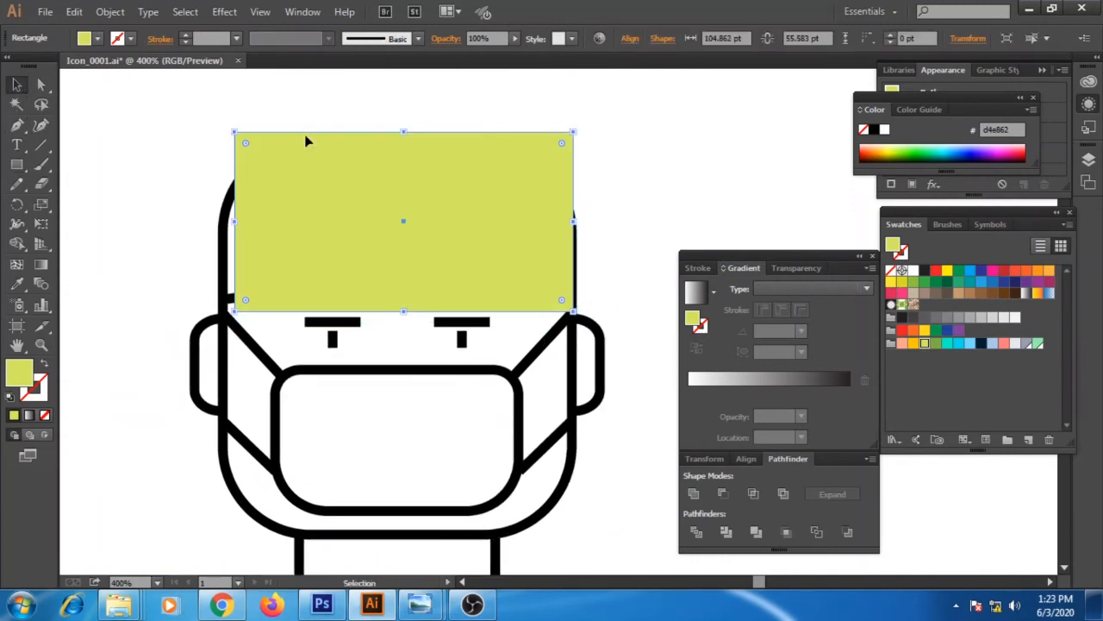
mouse_move(403, 132)
left_mouse_down()
mouse_move(404, 164)
mouse_move(406, 136)
left_mouse_up()
Step: Round the hair rectangle's two upper corners by about 31 pt and nudge it down inside the head outline
left_click(40, 86)
left_click(142, 112)
left_click(234, 137)
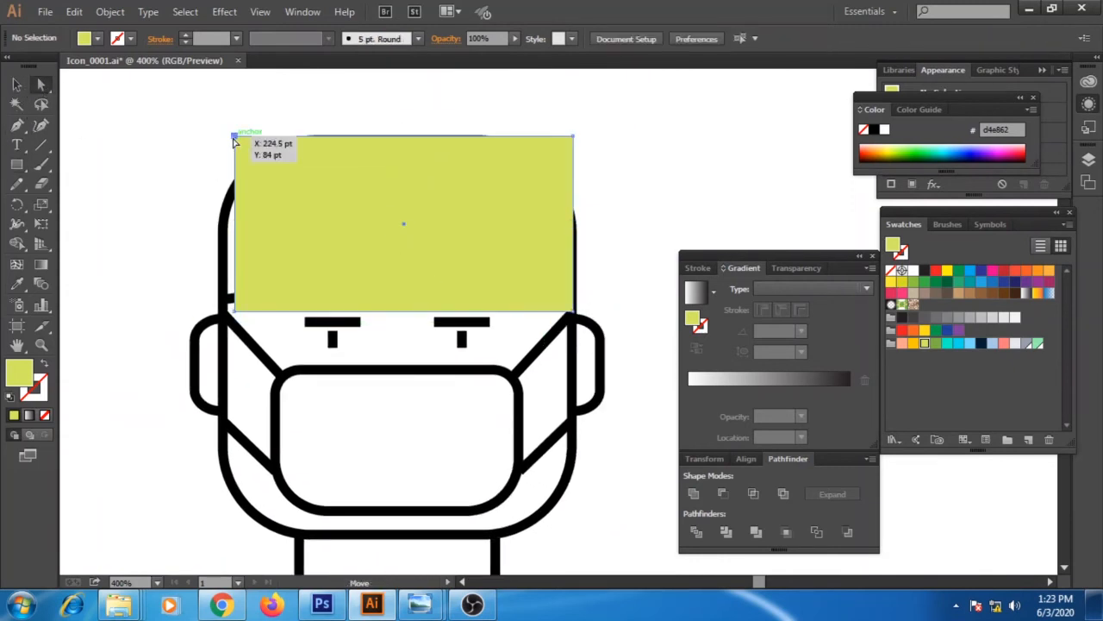
left_click(573, 138, "shift")
left_click_drag(563, 147, 479, 242)
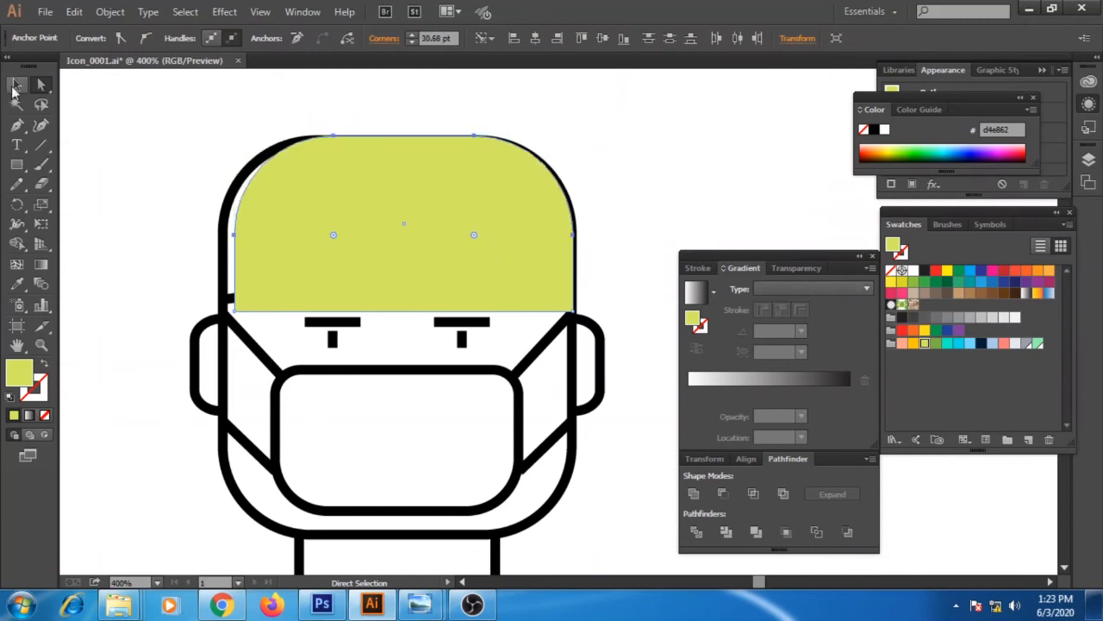
left_click(17, 84)
key("Down")
key("Down")
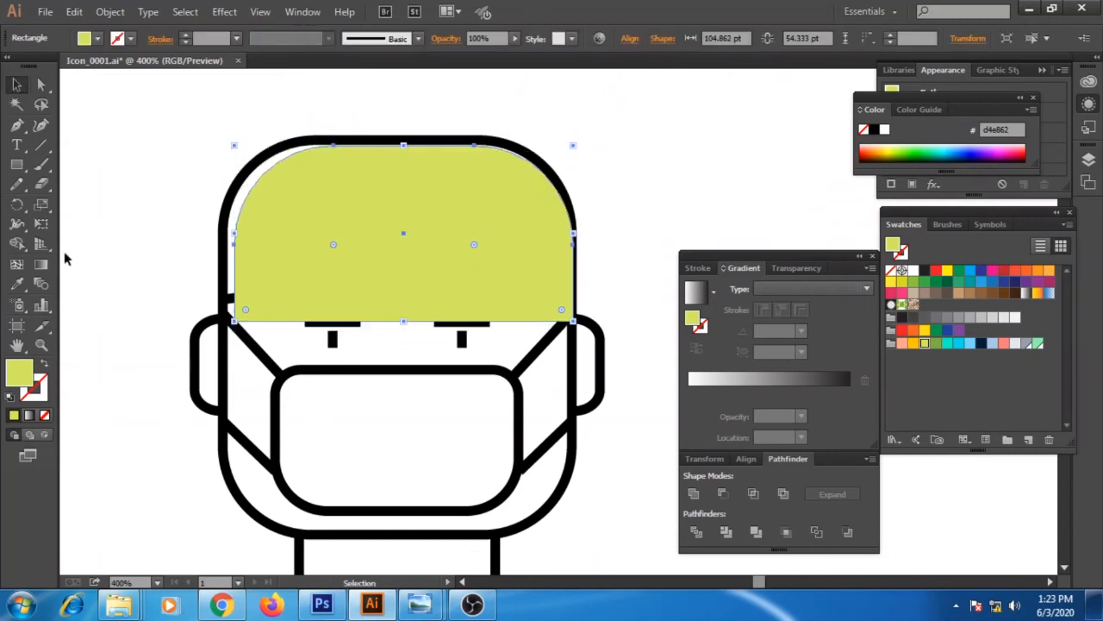
Step: Fill the hair shape with the grey-blue swatch and send it behind the line art
left_click(19, 285)
left_click(982, 344)
left_click(993, 344)
left_click(1027, 344)
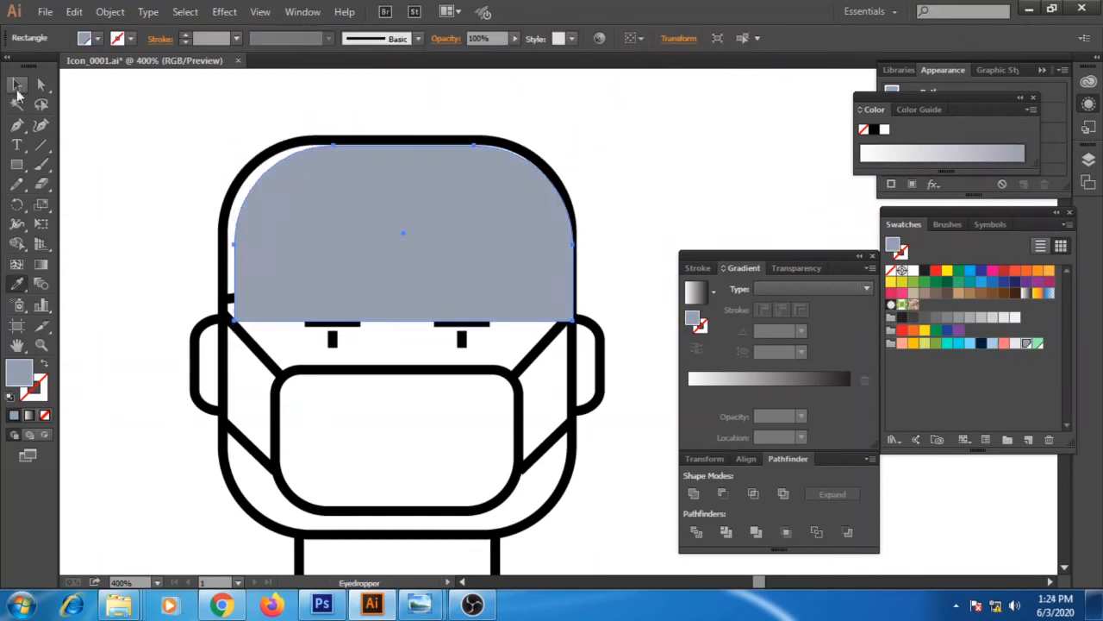
left_click(17, 87)
key("ctrl+shift+[")
left_click(634, 205)
Step: Draw a closed Pen shape over the forehead, following the fringe curve along its upper edge and extending past both sides of the head
left_click(17, 127)
left_click(216, 298)
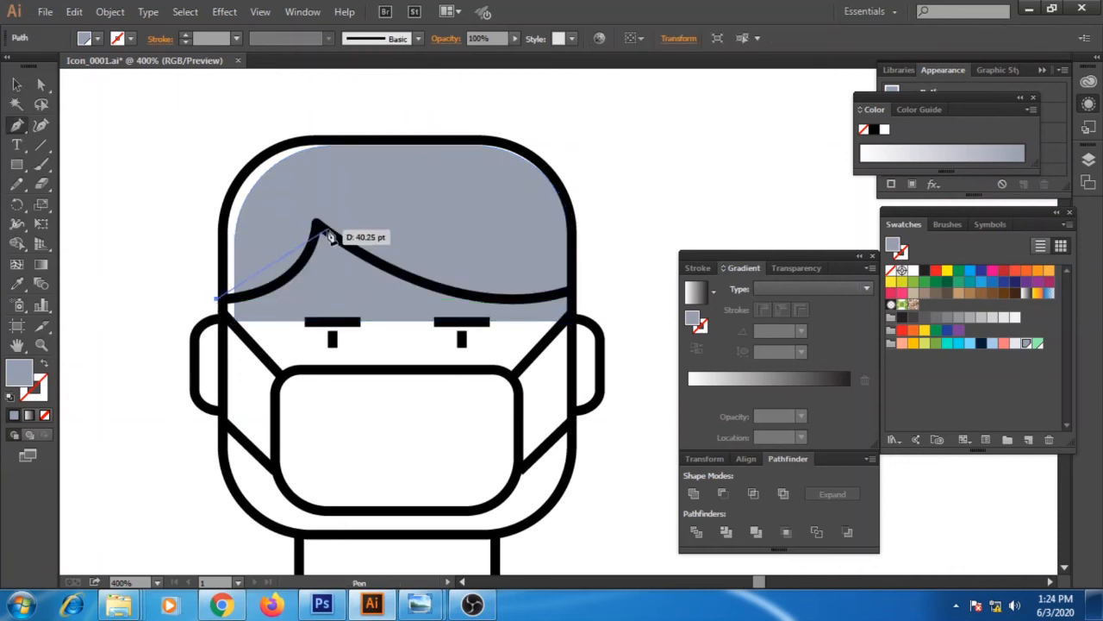
left_click_drag(316, 222, 327, 140)
left_click(316, 223)
left_click_drag(579, 283, 697, 226)
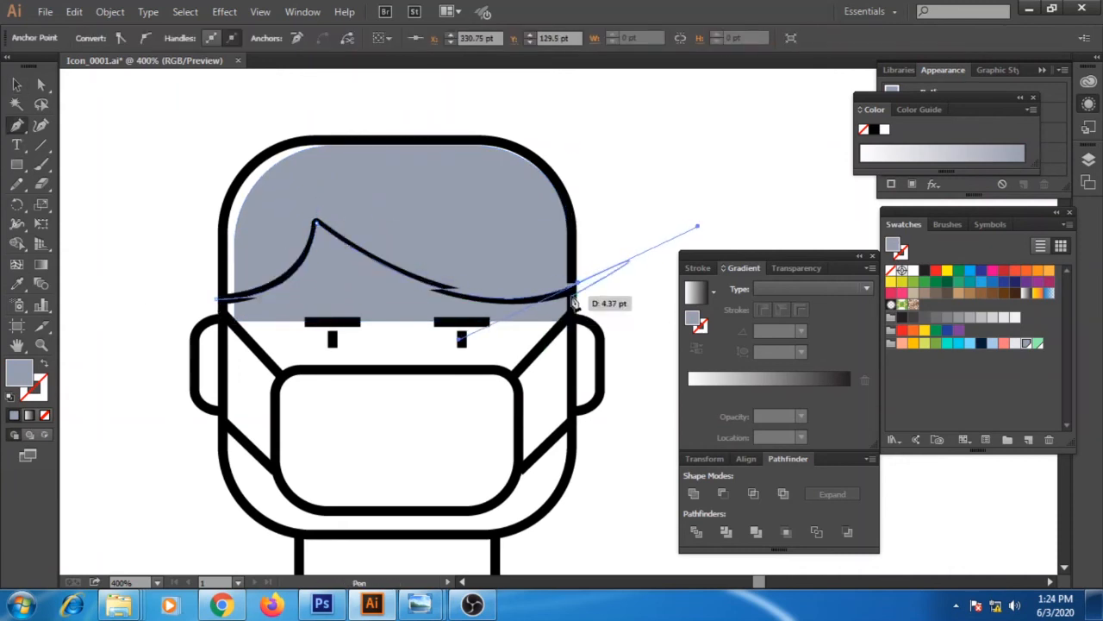
left_click(578, 283)
left_click(592, 311)
left_click(528, 360)
left_click(208, 350)
Step: Subtract the forehead shape from the hair fill and send the trimmed hair behind the line art
key("v")
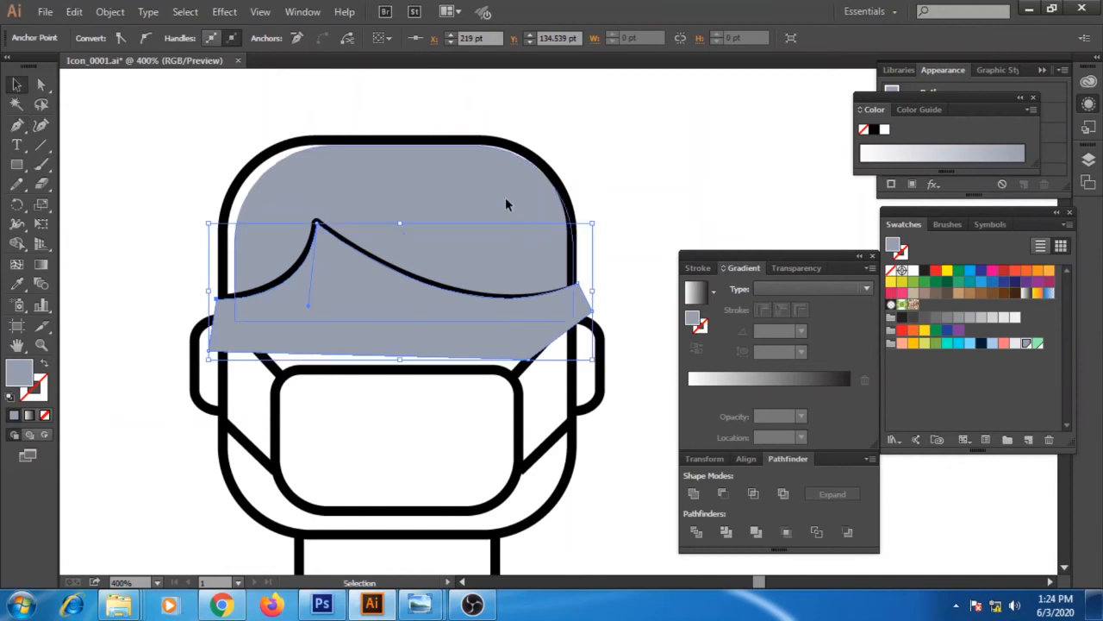
key("ctrl+shift+[")
left_click(596, 197)
left_click_drag(535, 330, 550, 264)
Step: Draw a closed Pen shape for the face fill, inset from the left head outline, from the chin line up into the hair area
left_click(249, 233)
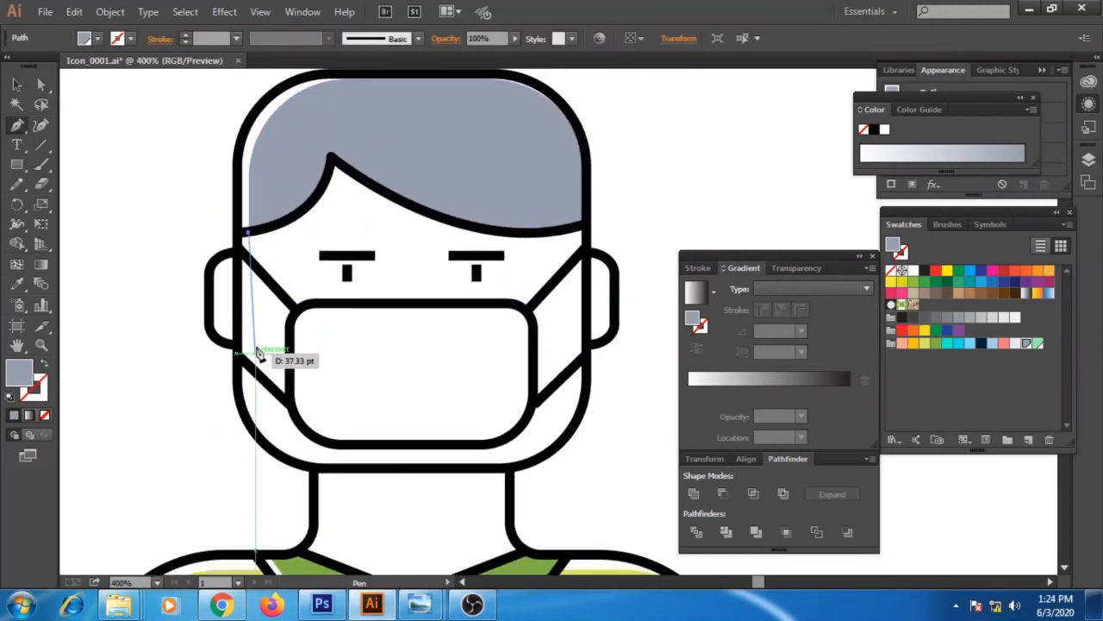
left_click(248, 457)
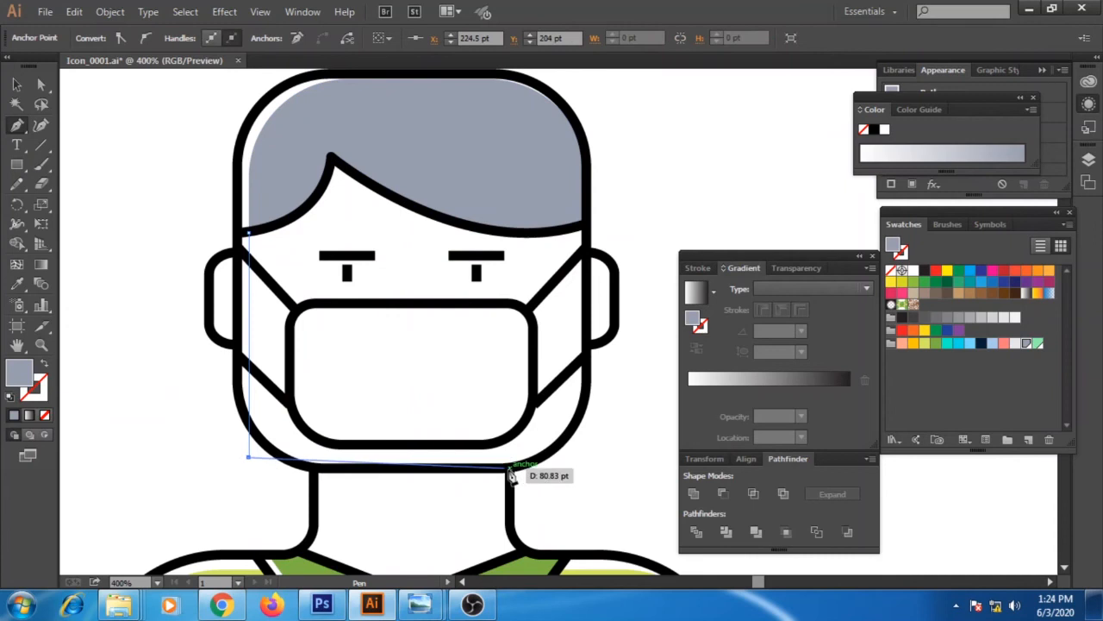
left_click(587, 468)
left_click(587, 205)
left_click(348, 135)
left_click(262, 176)
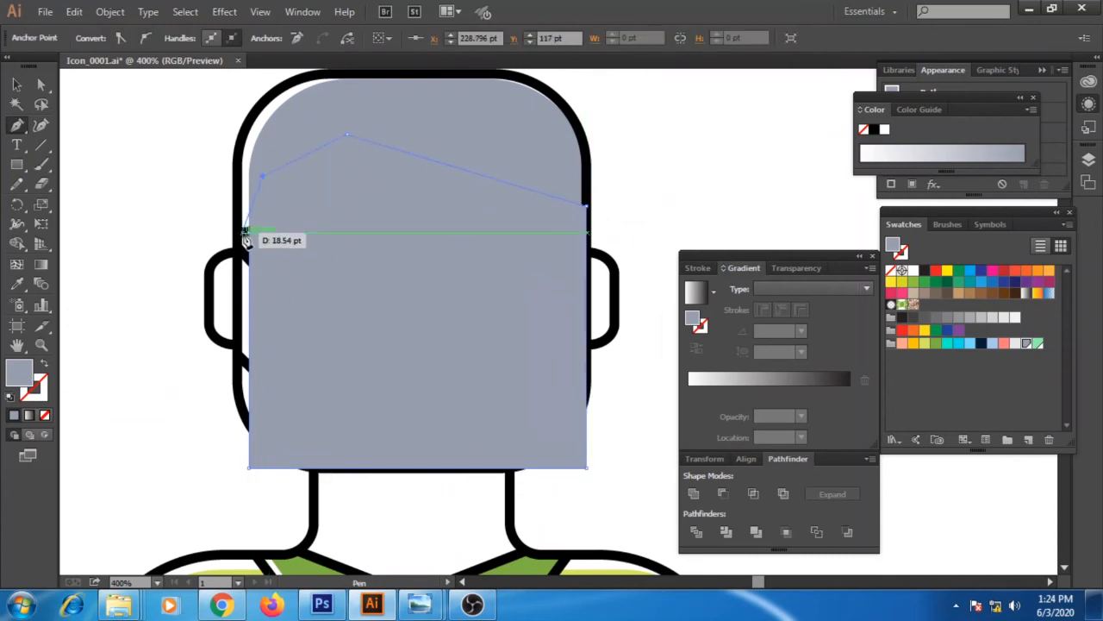
left_click(84, 184)
Step: Draw a narrow fill rectangle inside each ear outline, matching the ears' height
key("m")
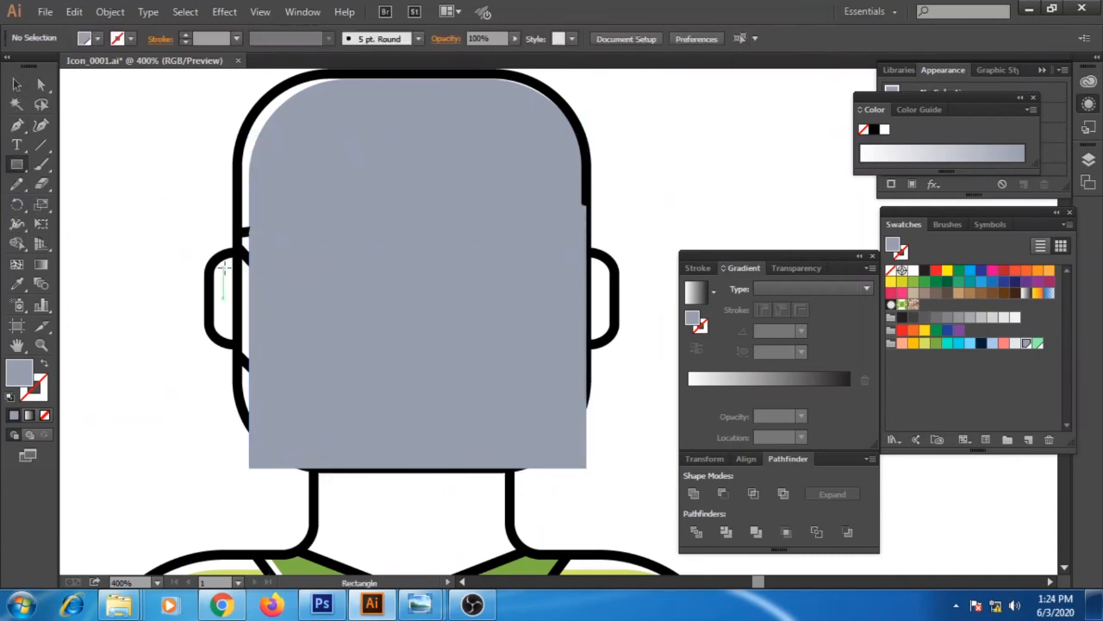
left_click_drag(239, 343, 239, 344)
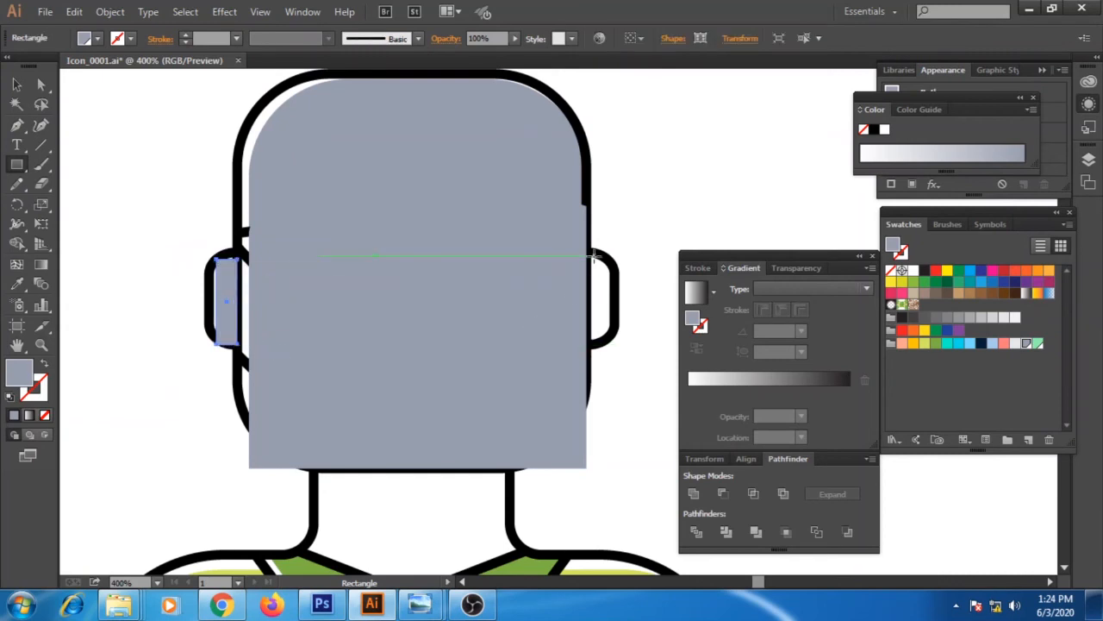
left_click_drag(594, 256, 615, 344)
scroll(360, 346, "down", 3)
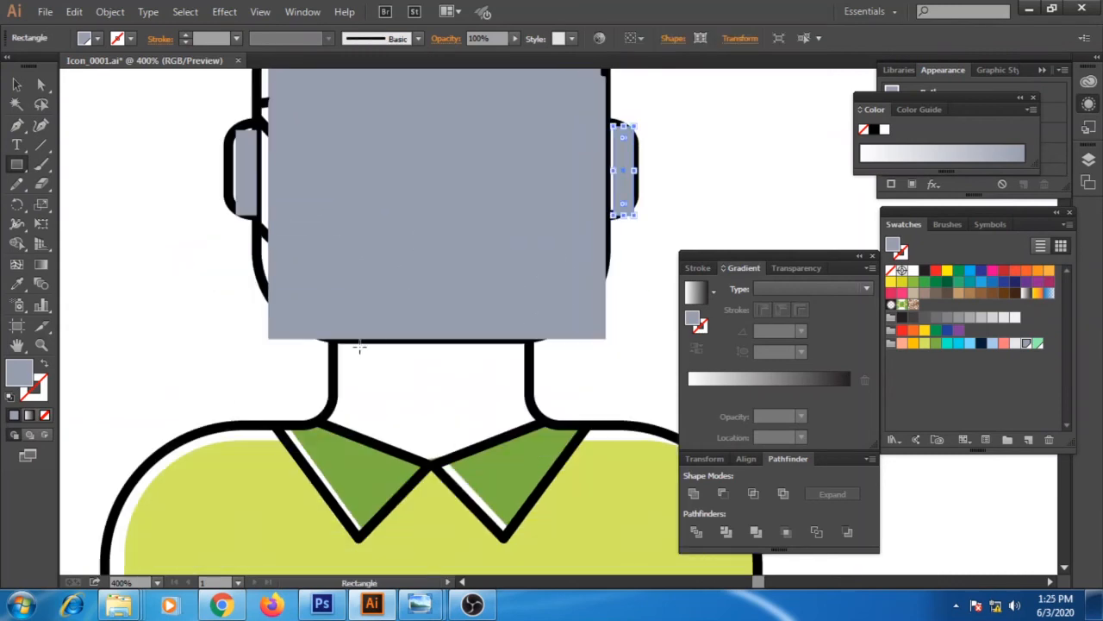
Step: Draw a Pen shape for the neck fill from the chin down along the neck curves to the collar's V, inset from the left neck line
key("p")
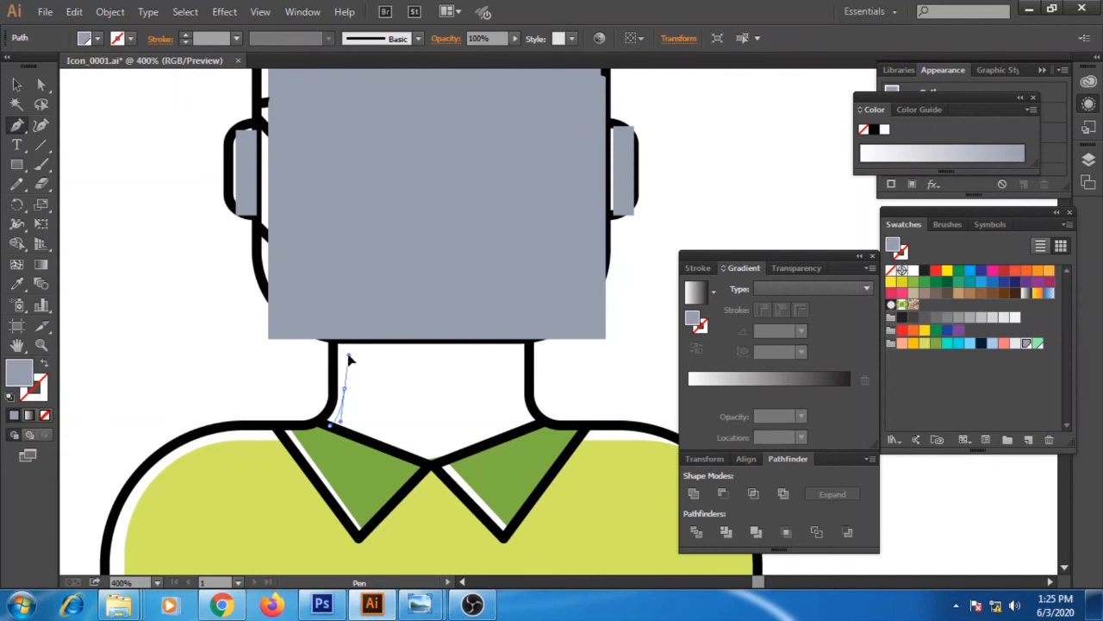
left_click_drag(349, 355, 349, 353)
left_click(344, 390)
left_click(344, 338)
left_click(530, 338)
left_click(529, 394)
left_click_drag(553, 423, 563, 424)
left_click(523, 430)
left_click(431, 466)
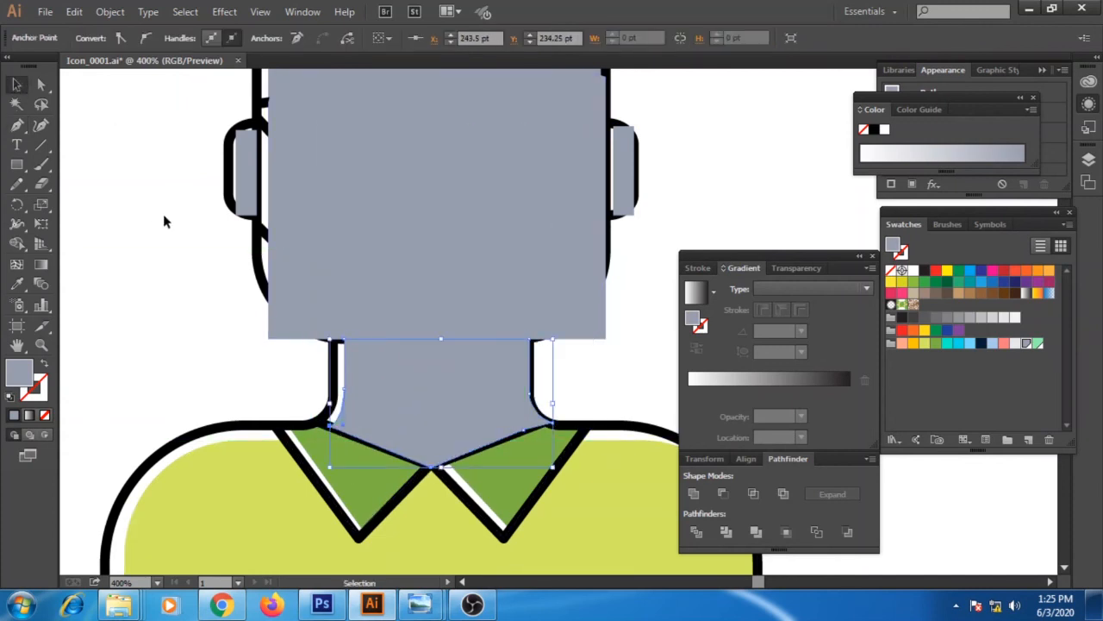
Step: Fill the face, ear and neck shapes with the salmon skin swatch (ffa58d) and send them behind the line art
left_click(163, 216)
left_click_drag(351, 182, 346, 271)
left_click(346, 273)
left_click(624, 264, "shift")
left_click(457, 470, "shift")
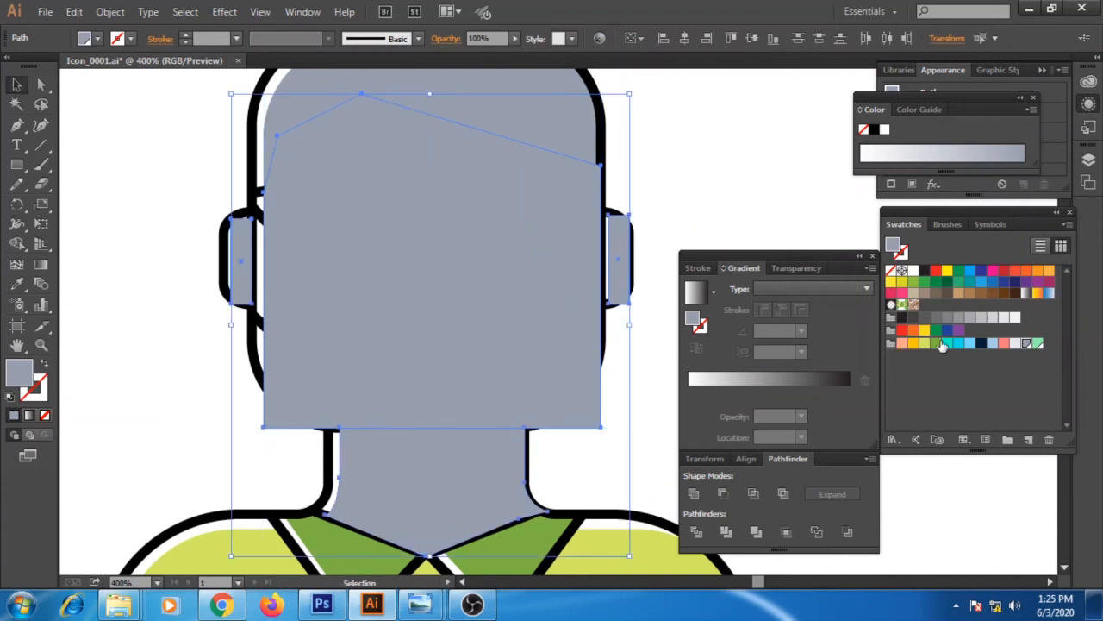
left_click(1004, 343)
left_click(901, 343)
key("ctrl+shift+[")
left_click(703, 138)
left_click_drag(688, 136, 679, 176)
Step: Round the face fill's two lower corners to follow the jaw outline
left_click(526, 228)
left_click(41, 85)
left_click(593, 466)
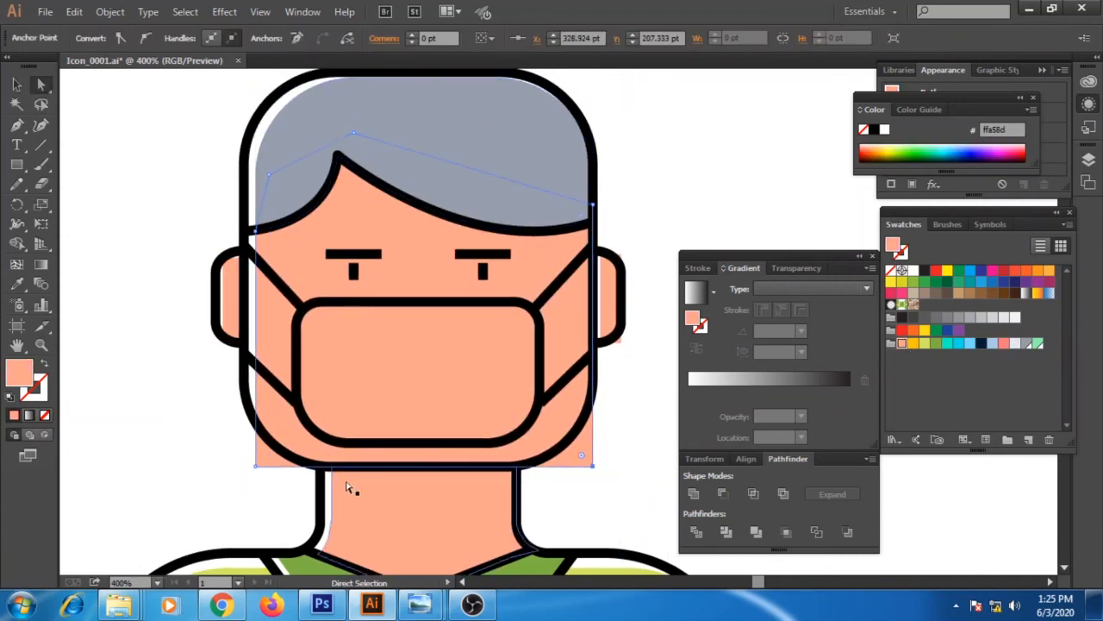
left_click_drag(581, 454, 509, 389)
key("ctrl+shift+a")
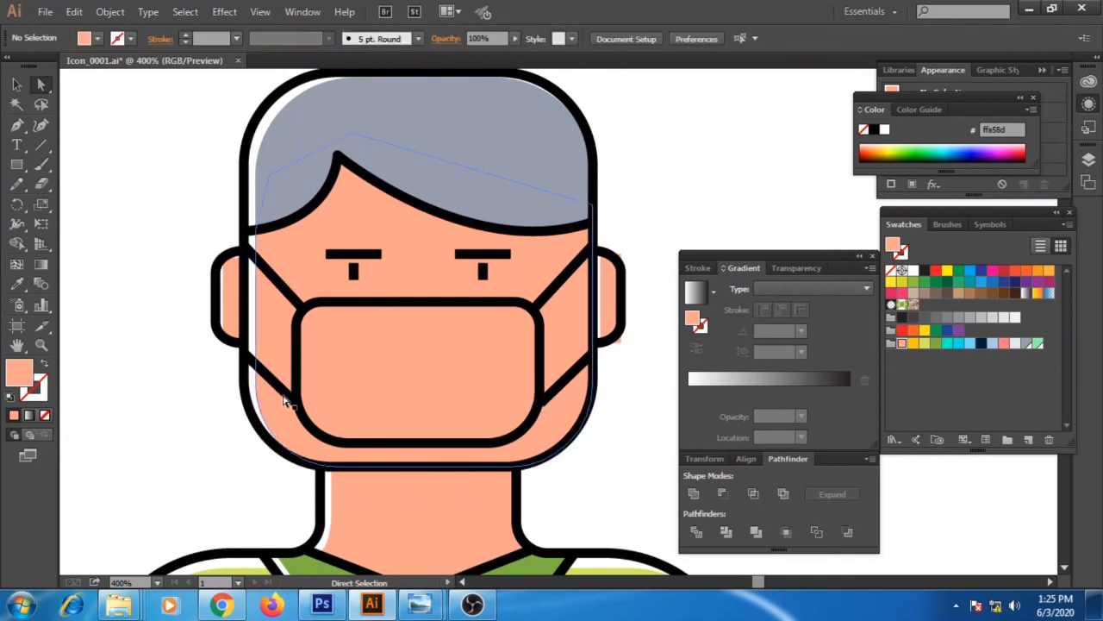
Step: Round the left ear fill's outer corners by about 6.46 pt
left_click(232, 286)
left_click(223, 258)
left_click_drag(231, 266, 245, 280)
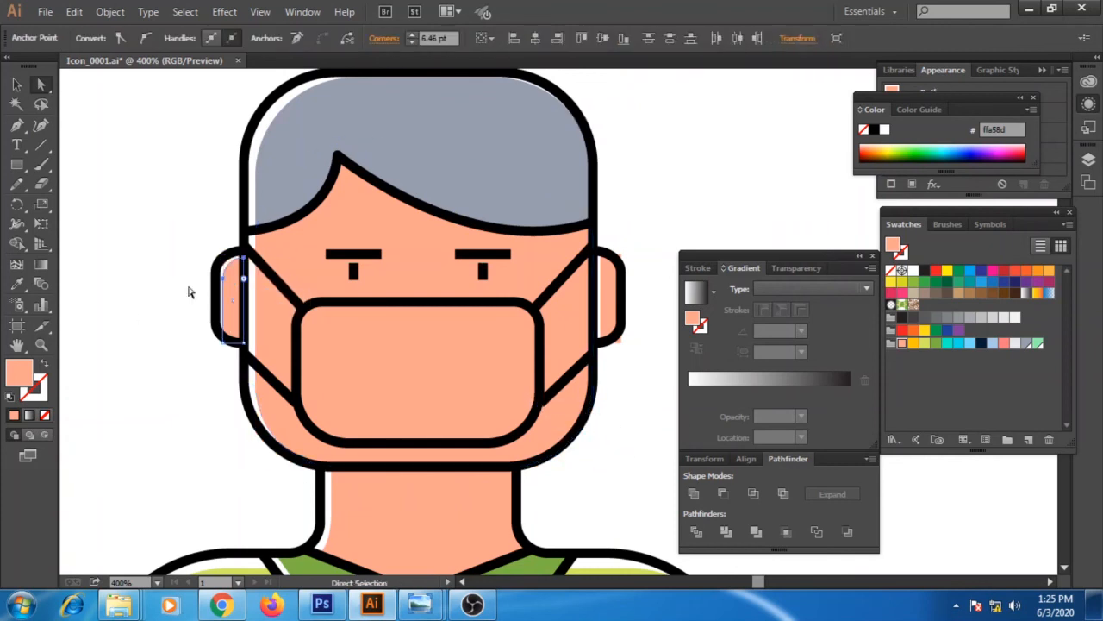
left_click(190, 292)
Step: Round the right ear fill's two outer corners to fit inside the ear outline
left_click(615, 270)
left_click(644, 263)
left_click(621, 255)
left_click(621, 343, "shift")
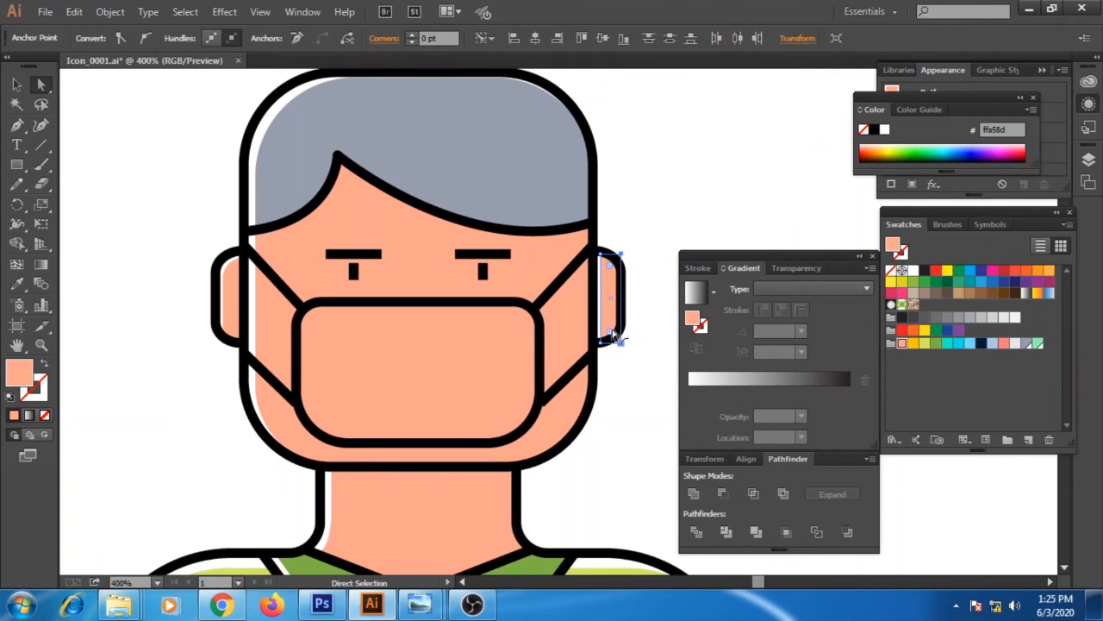
left_click_drag(610, 332, 598, 321)
left_click(648, 450)
Step: Draw an amber (ffc404) rectangle about 71 by 43 pt over the mask and round its corners by about 9.73 pt
left_click_drag(437, 378, 439, 305)
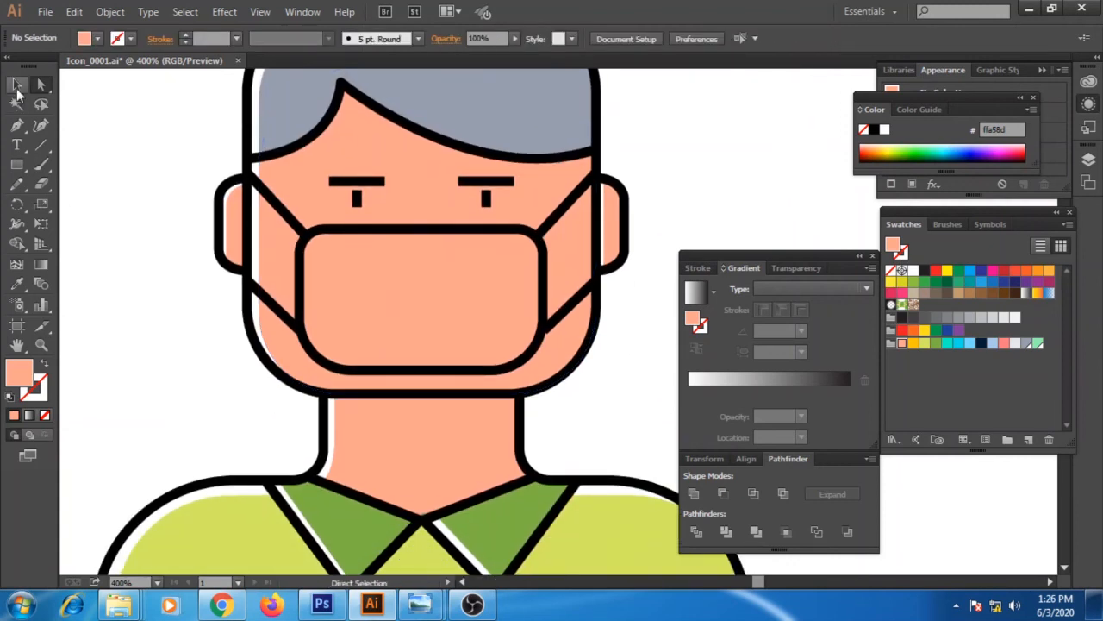
left_click_drag(307, 234, 536, 375)
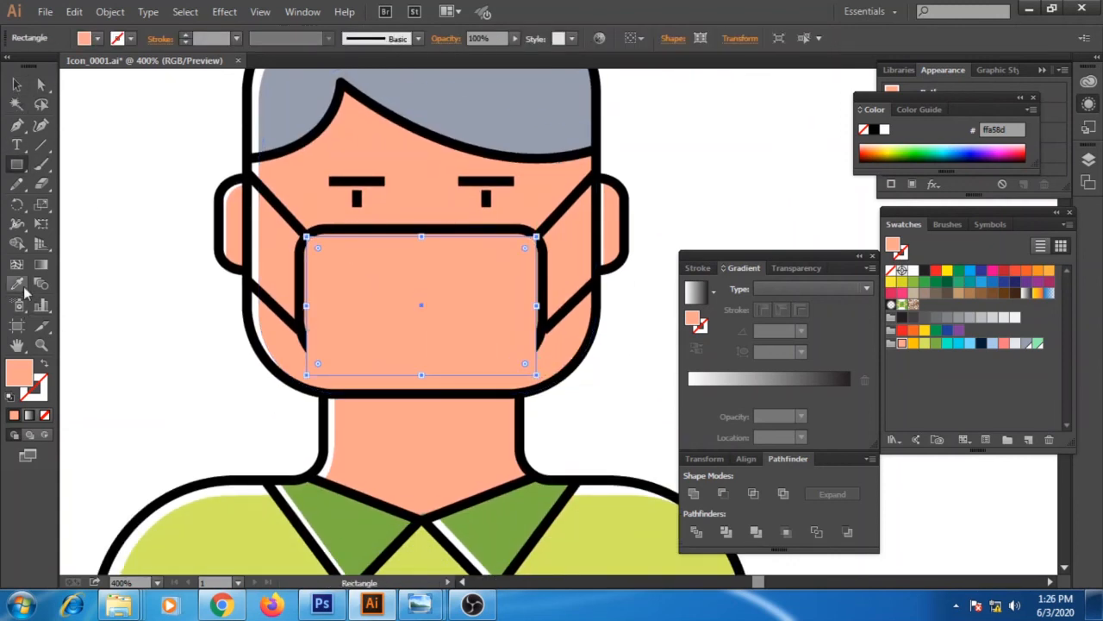
key("a")
left_click_drag(317, 250, 249, 266)
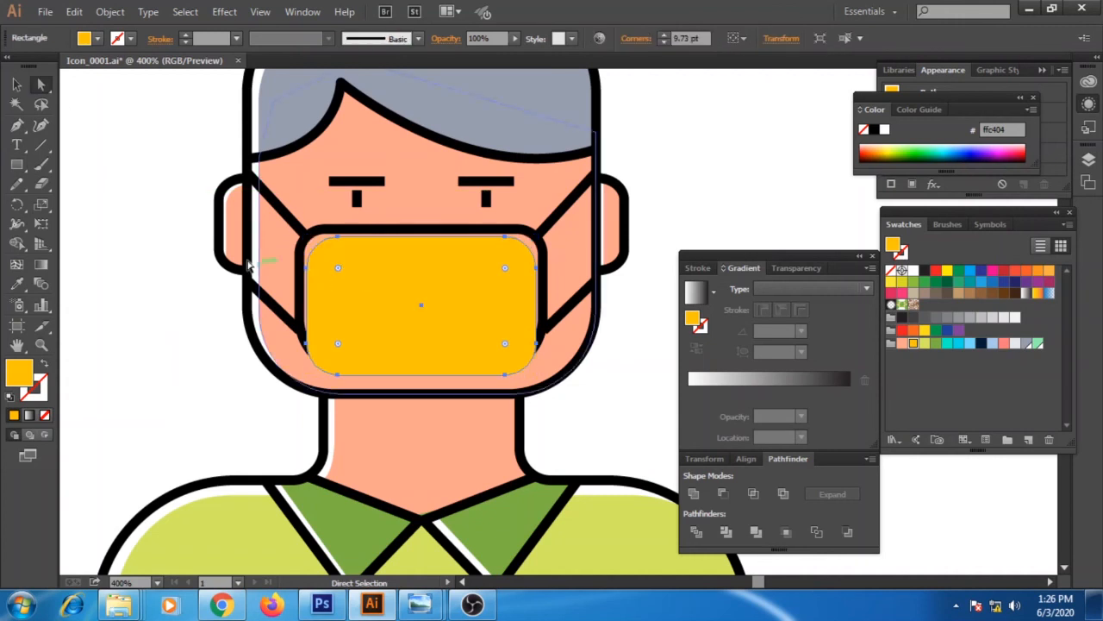
Step: Place the amber mask fill behind the line art and shift it slightly up and right within the mask outline
left_click(16, 84)
left_click_drag(492, 301, 492, 300)
left_click_drag(443, 307, 446, 312)
left_click_drag(528, 300, 529, 295)
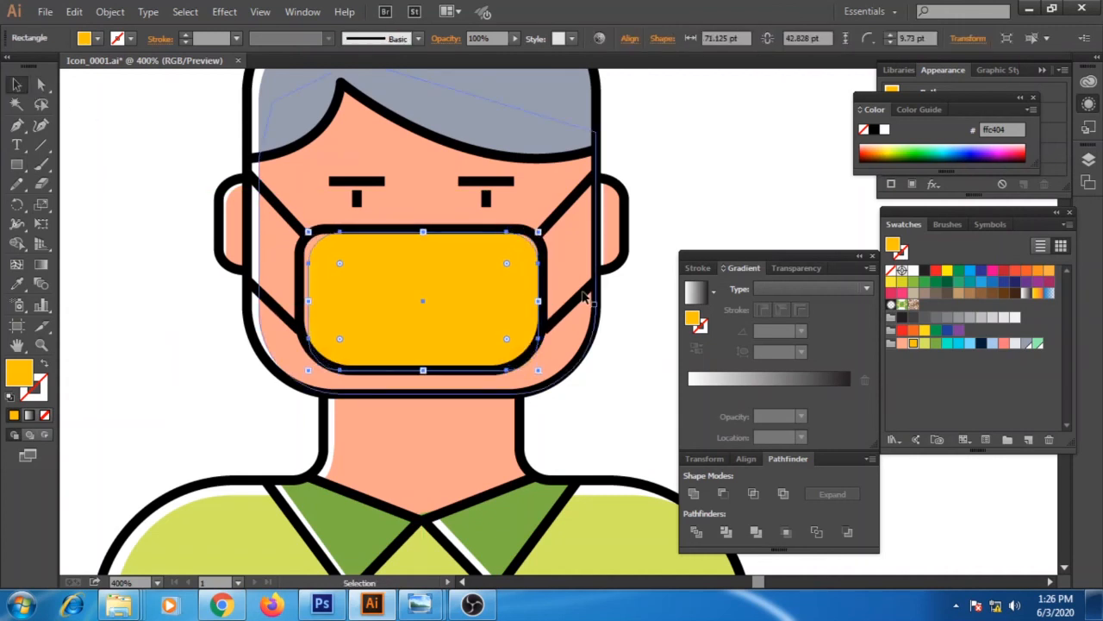
key("a")
left_click(629, 312)
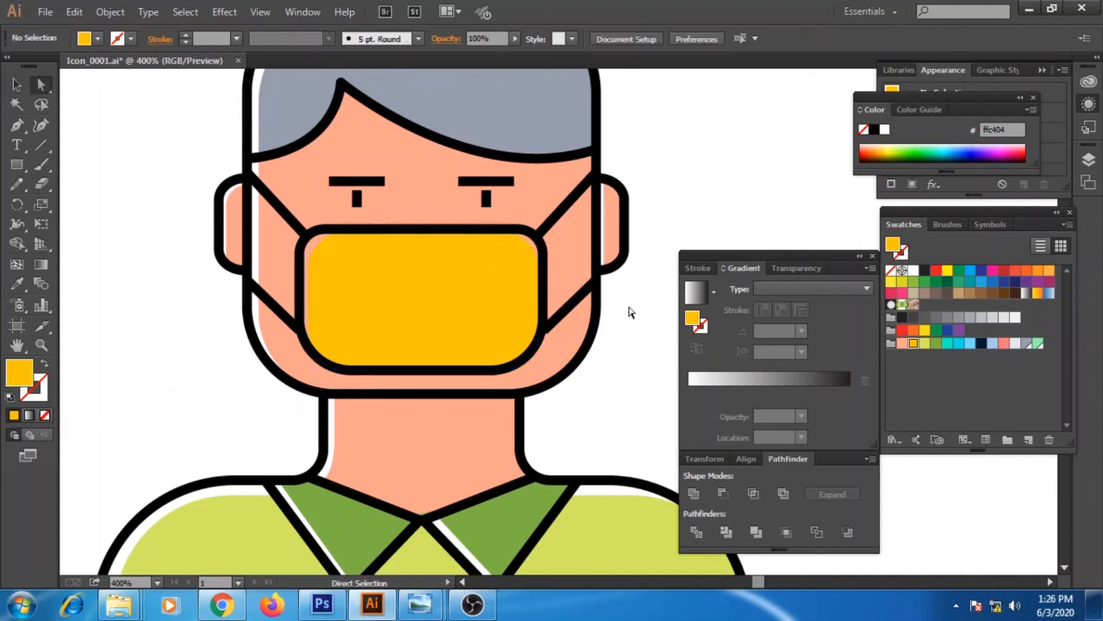
Step: Trace the mask outline with the Pen tool as a closed amber shape covering the whole mask
left_click(16, 125)
left_click(328, 229)
left_click_drag(305, 235, 306, 252)
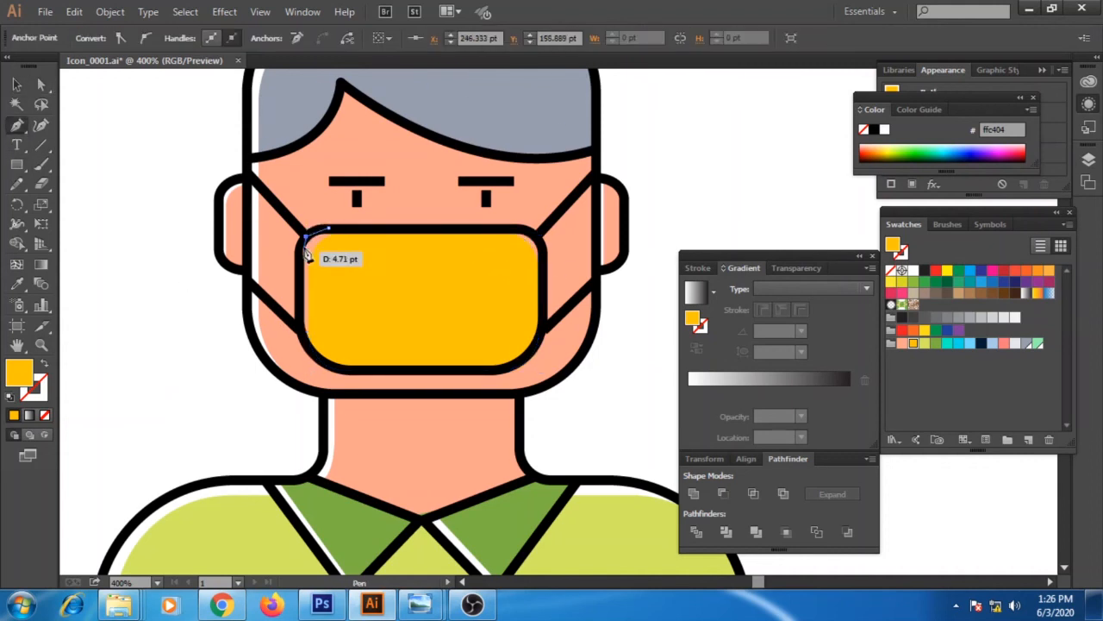
left_click(302, 339)
left_click(319, 359)
left_click(362, 370)
left_click(509, 364)
left_click_drag(539, 334, 545, 307)
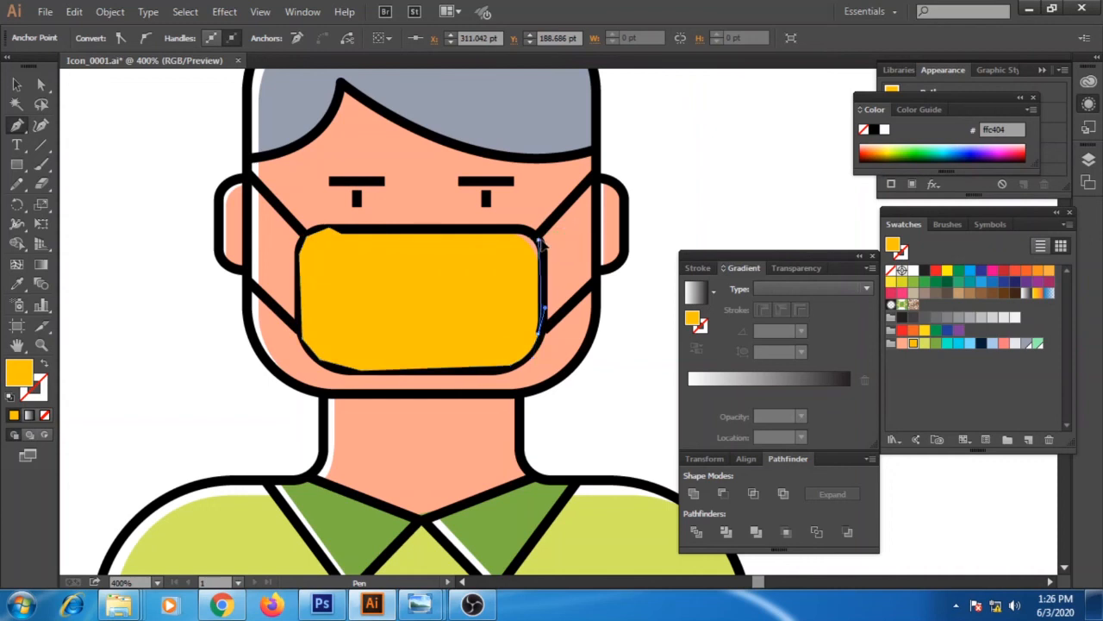
left_click(520, 229)
left_click(328, 229)
Step: Subtract the traced mask shape from the face fill and send the face behind all other artwork
left_click(17, 85)
left_click(412, 205)
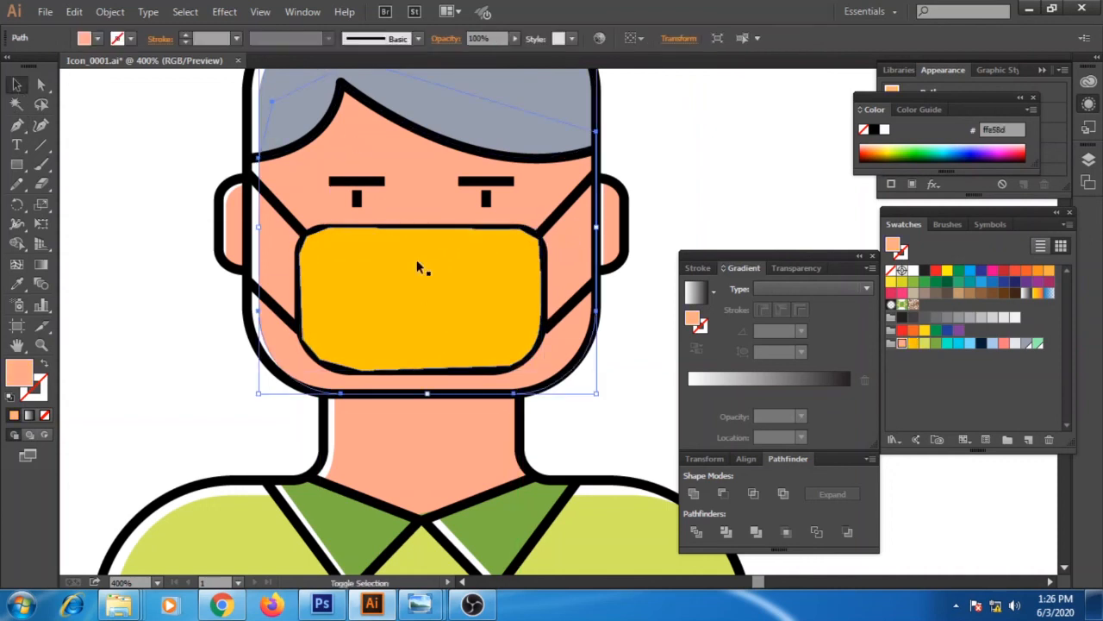
left_click(417, 259, "shift")
left_click(724, 494)
key("ctrl+shift+bracketleft")
left_click(685, 187)
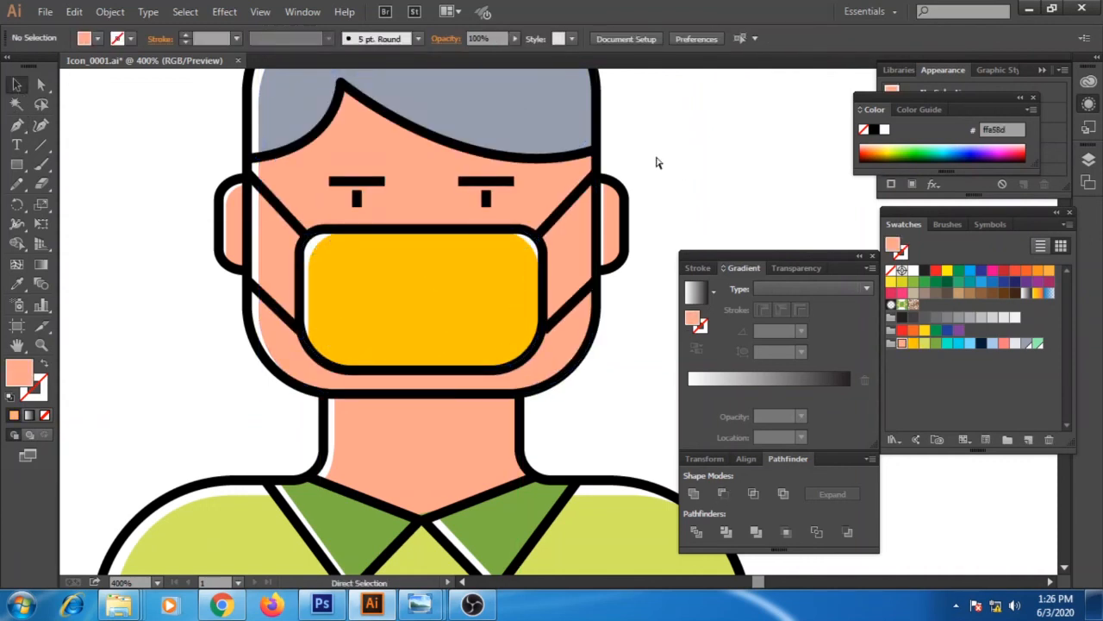
Step: Select all of the icon's artwork and open the object commands
key("ctrl+minus")
key("ctrl+minus")
left_click_drag(594, 298, 472, 258)
key("ctrl+minus")
left_click_drag(559, 334, 579, 322)
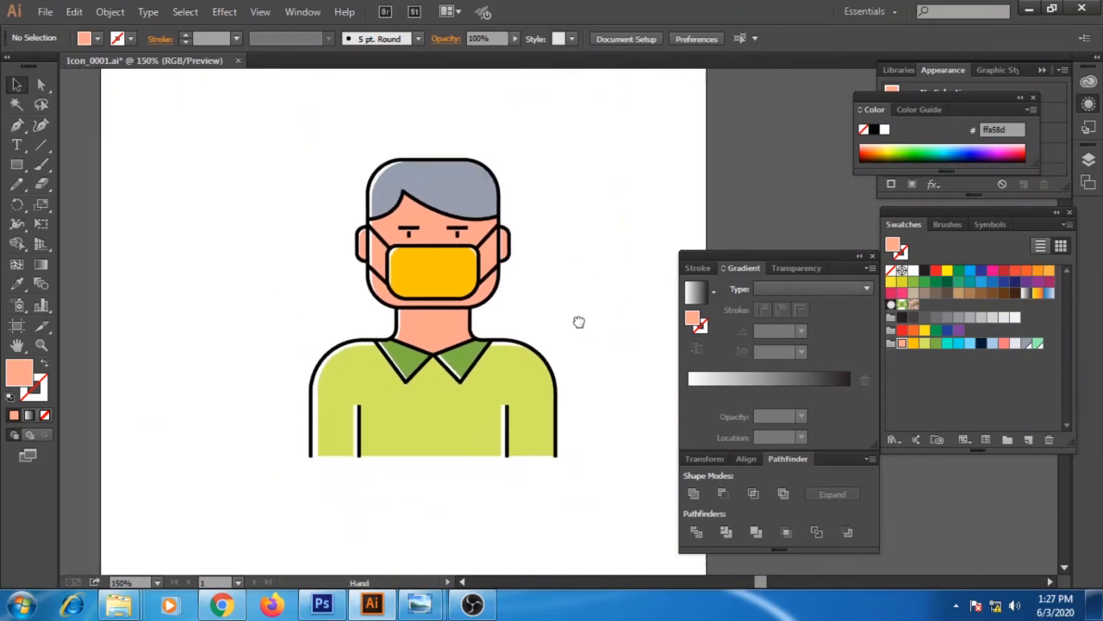
left_click_drag(595, 484, 197, 165)
left_click(109, 11)
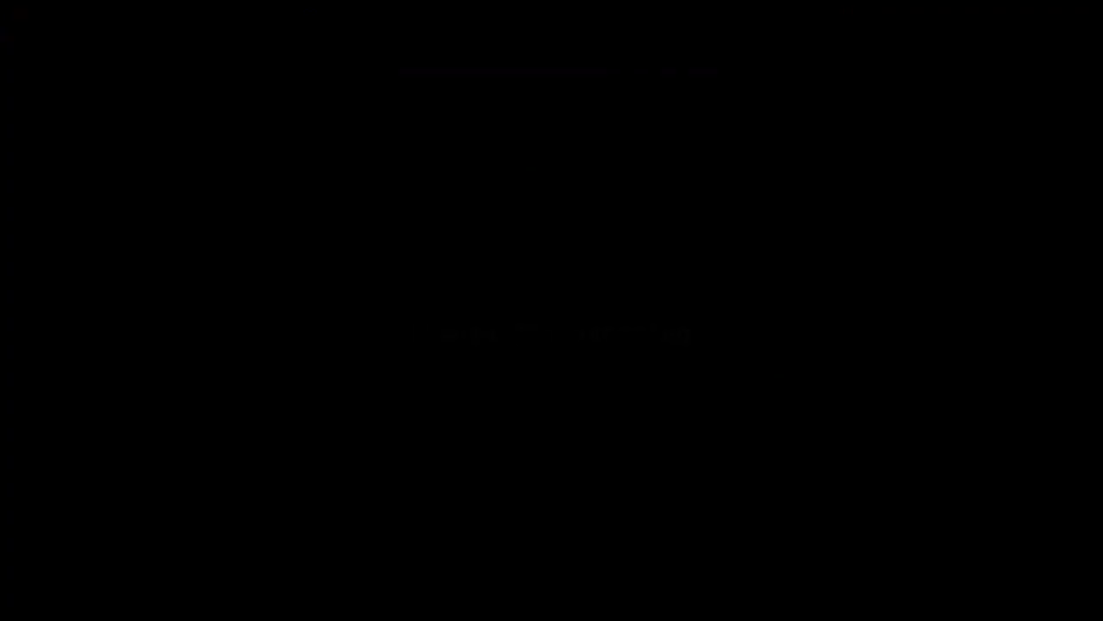